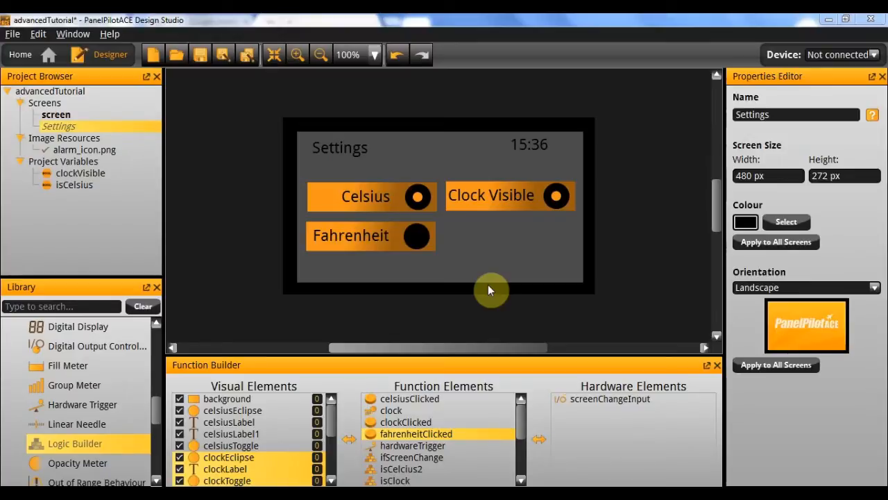
# - Add a Timer function element to the Settings screen
pyautogui.moveTo(54, 443); pyautogui.dragTo(433, 407)
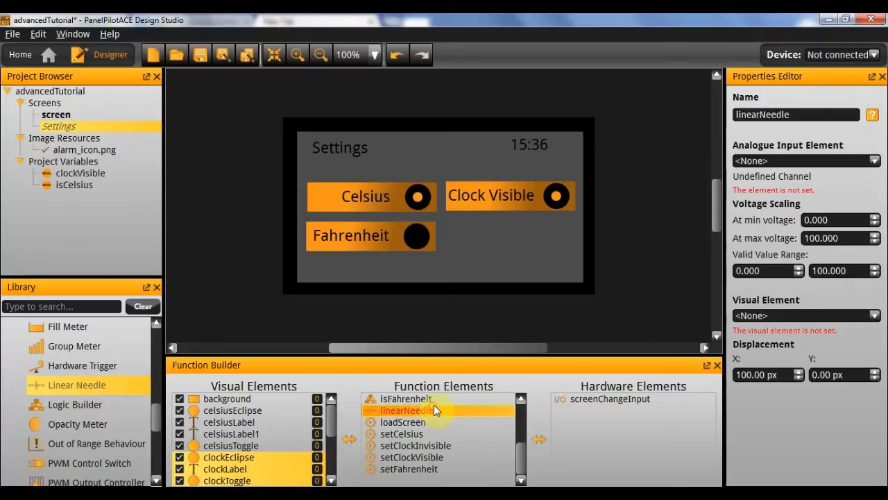
pyautogui.press('Delete')
pyautogui.scroll(-2, 89, 386)
pyautogui.scroll(-3, 90, 386)
pyautogui.scroll(1, 54, 394)
pyautogui.moveTo(59, 384); pyautogui.dragTo(435, 454)
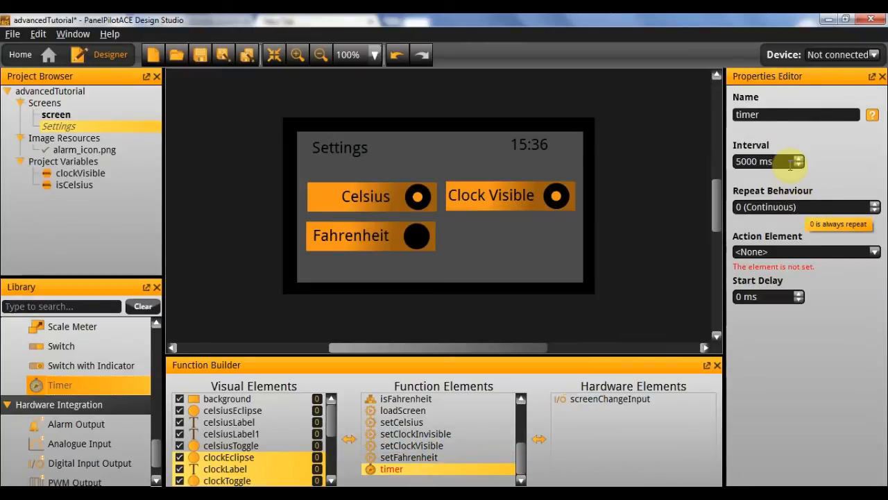
# - Set the timer's repeat behaviour to 1 and rename it celsiusCheck
pyautogui.click(798, 207)
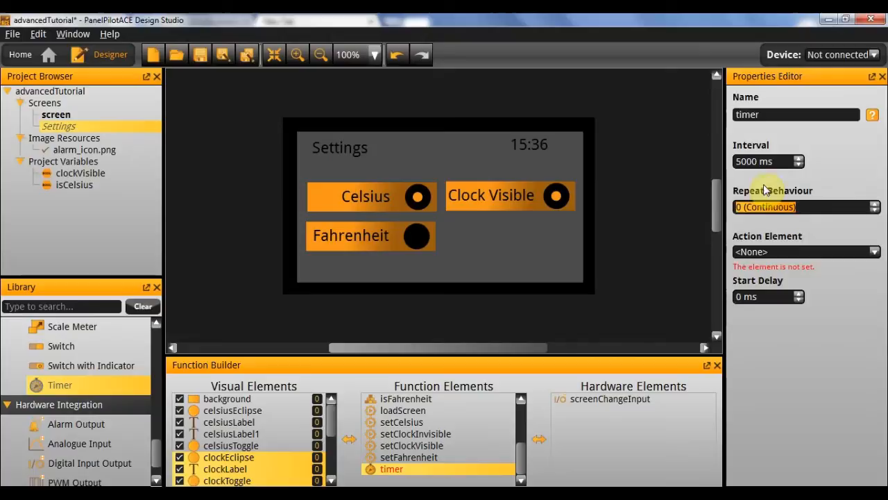
pyautogui.press('BackSpace')
pyautogui.write('1')
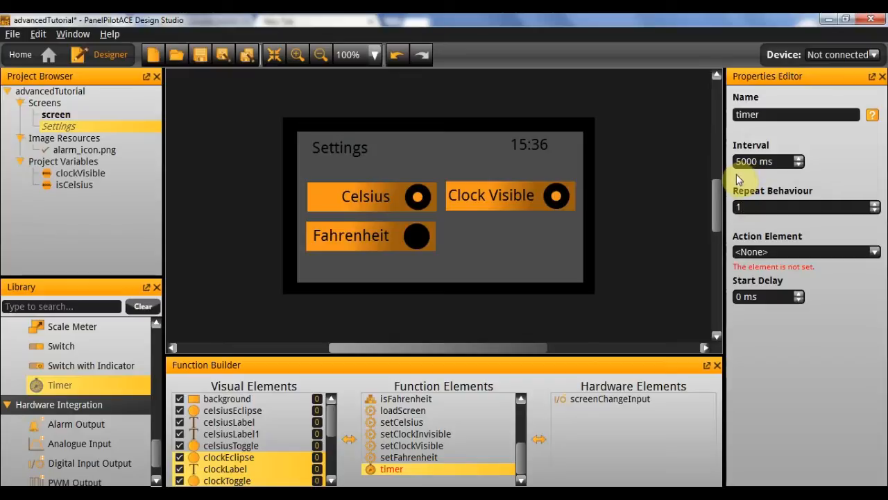
pyautogui.click(799, 115)
pyautogui.write('celsiusCheck')
pyautogui.press('Return')
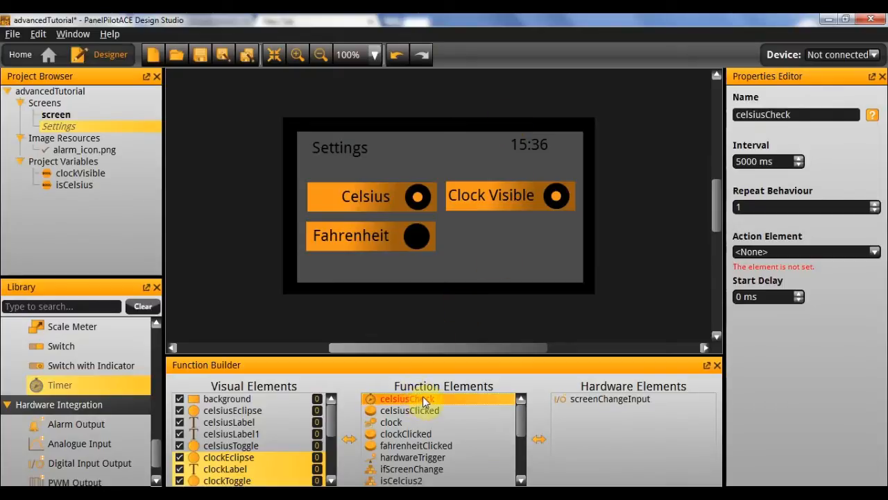
# - Duplicate the celsiusCheck timer and rename the copy clockCheck
pyautogui.hotkey('ctrl', 'v')
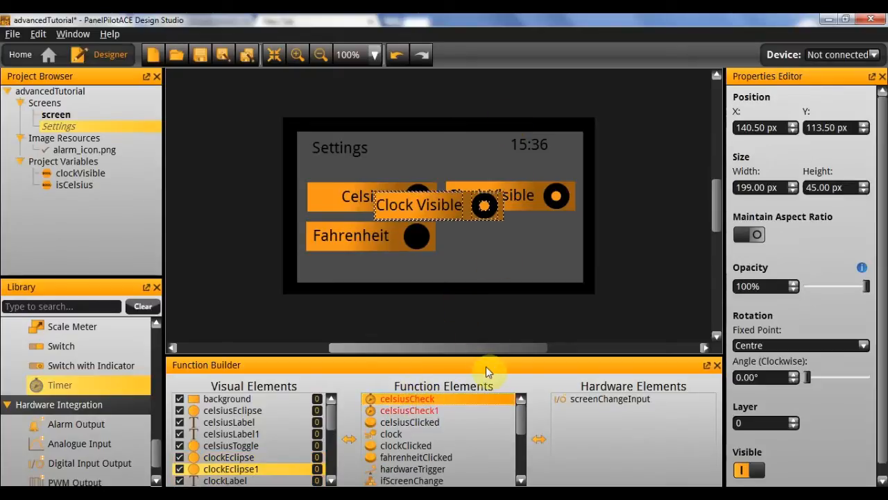
pyautogui.hotkey('ctrl', 'z')
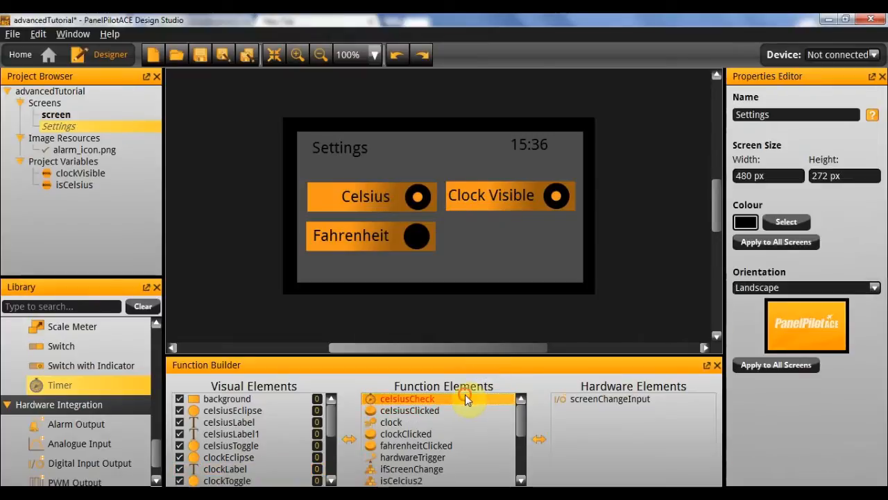
pyautogui.rightClick(465, 396)
pyautogui.click(482, 321)
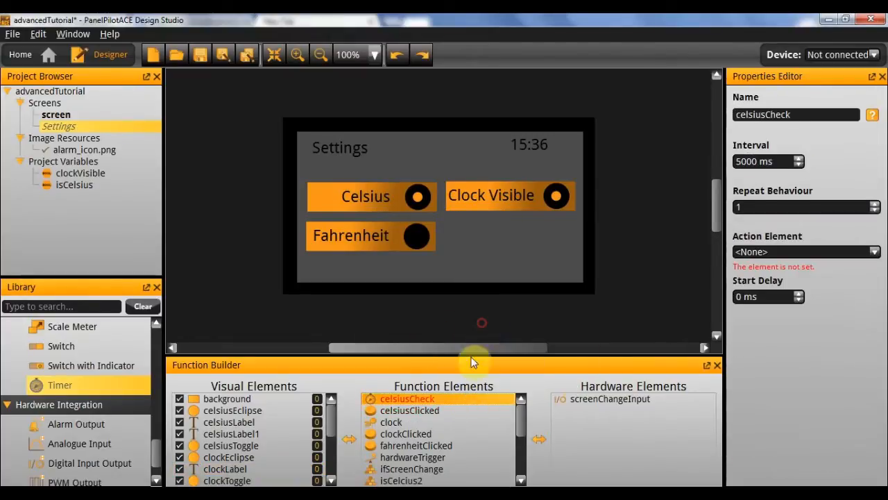
pyautogui.click(434, 410)
pyautogui.rightClick(434, 409)
pyautogui.click(485, 359)
pyautogui.doubleClick(808, 113)
pyautogui.write('clockCheck')
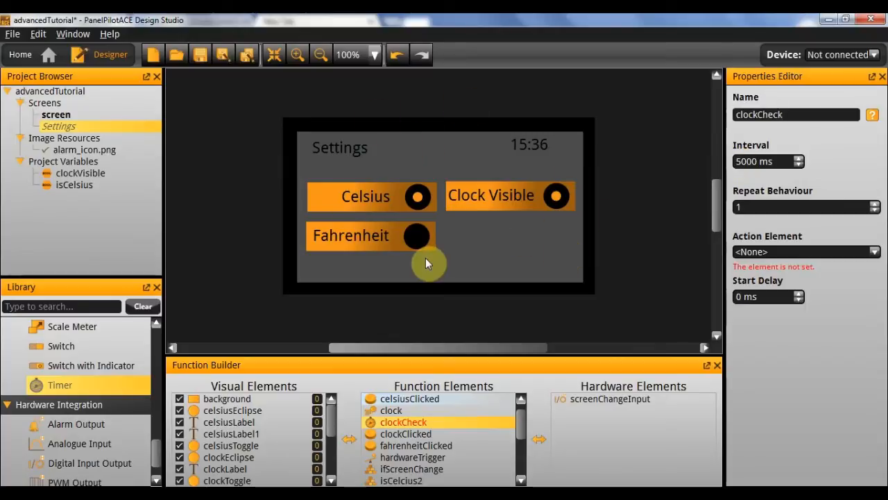
# - Add a Logic Builder function element to the Settings screen
pyautogui.scroll(-2, 427, 408)
pyautogui.scroll(3, 426, 416)
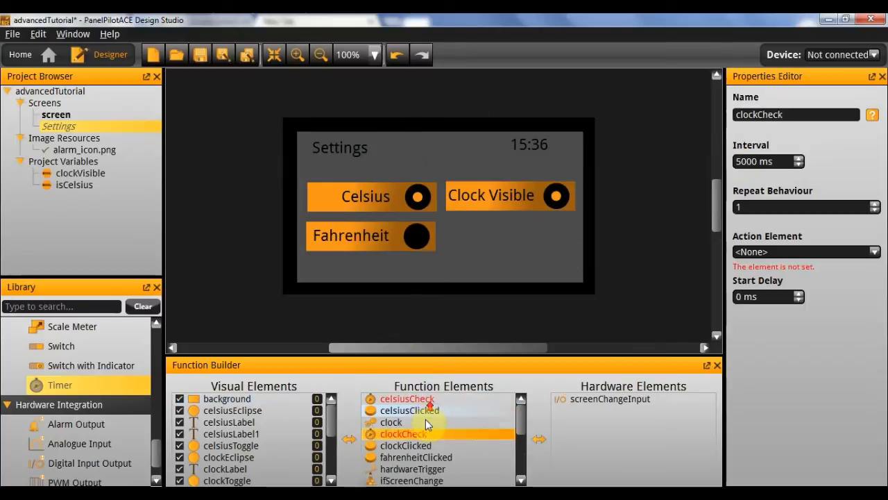
pyautogui.scroll(-1, 95, 375)
pyautogui.scroll(2, 103, 367)
pyautogui.scroll(2, 101, 373)
pyautogui.moveTo(66, 430); pyautogui.dragTo(435, 420)
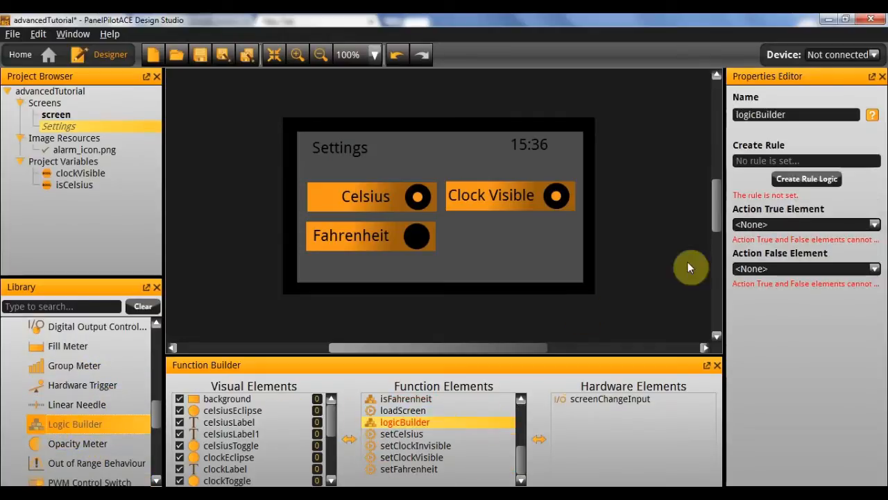
# - Create the rule clockVisible == true for the new logic builder, using the clockVisible variable and a Boolean value
pyautogui.click(802, 179)
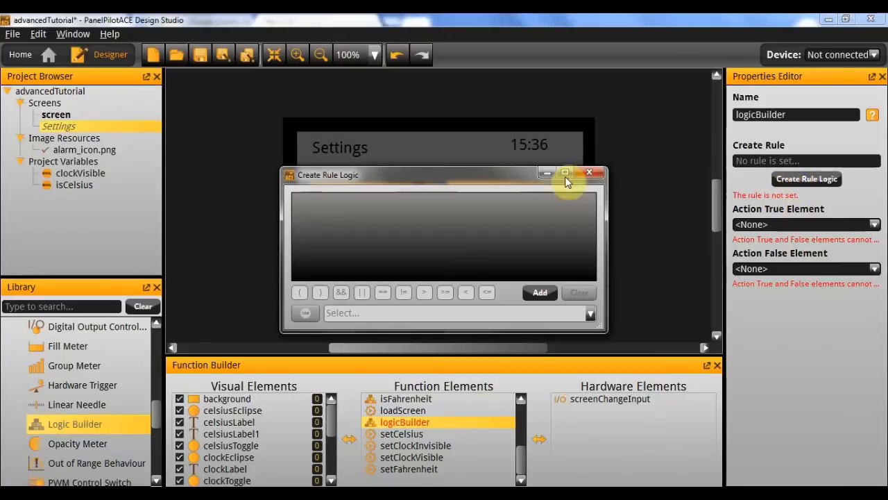
pyautogui.click(536, 293)
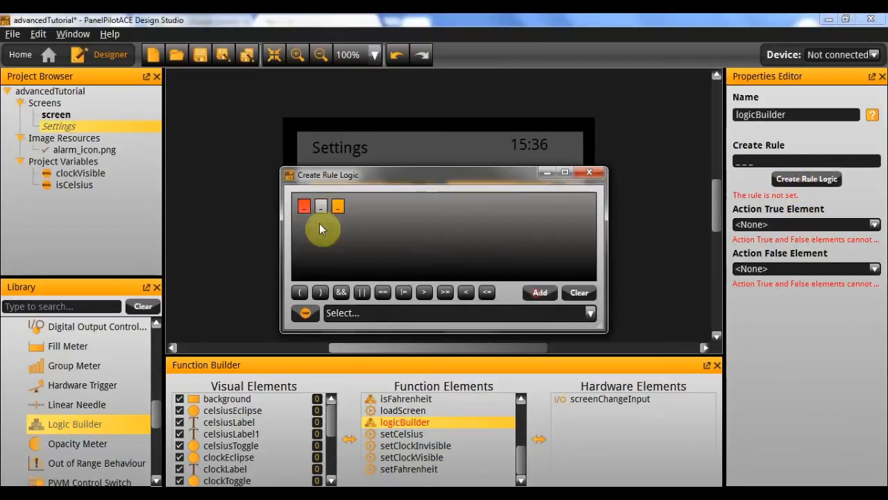
pyautogui.click(316, 311)
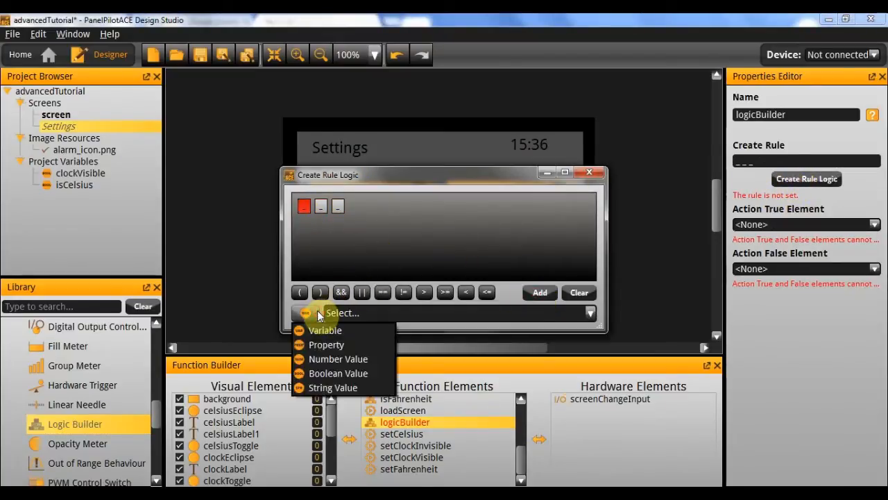
pyautogui.click(370, 310)
pyautogui.click(361, 340)
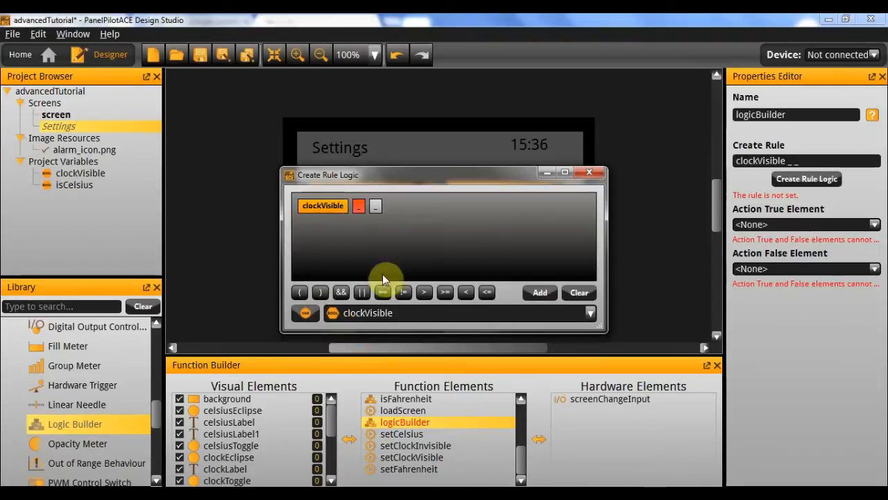
pyautogui.click(358, 205)
pyautogui.click(382, 292)
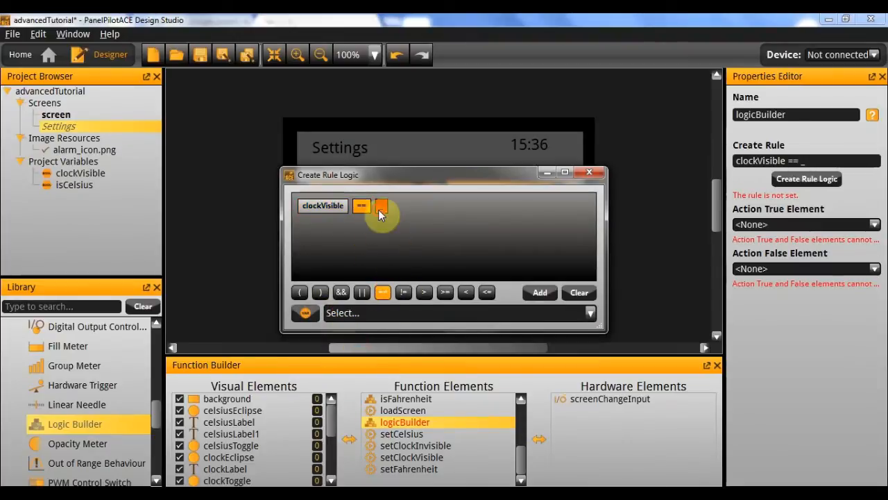
pyautogui.click(308, 314)
pyautogui.click(318, 371)
pyautogui.click(345, 320)
pyautogui.click(589, 172)
# - Rename the logic builder isClockVisible
pyautogui.doubleClick(765, 115)
pyautogui.write('isClockVisible')
pyautogui.press('Return')
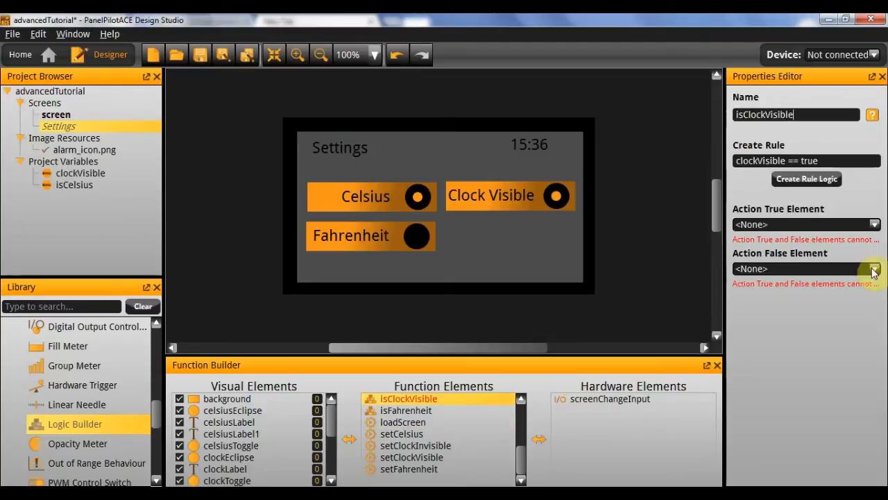
# - Assign setClockVisible as the true action and setClockInvisible as the false action of isClockVisible
pyautogui.click(793, 224)
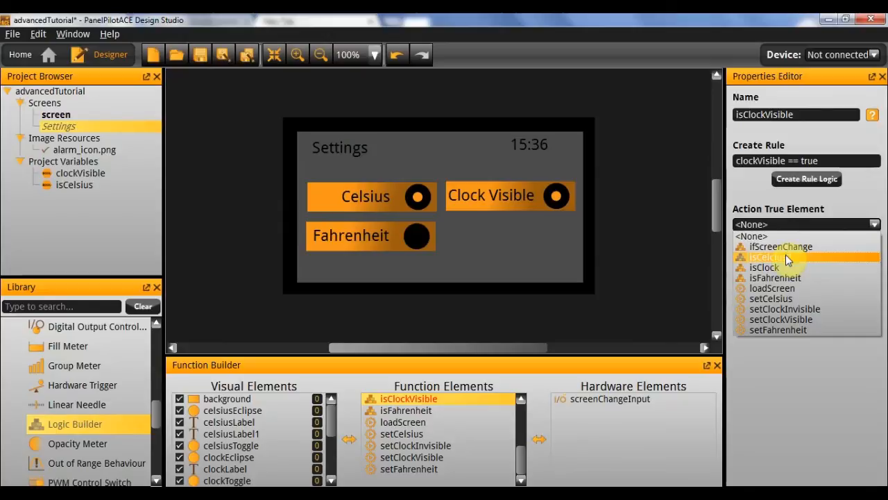
pyautogui.click(797, 319)
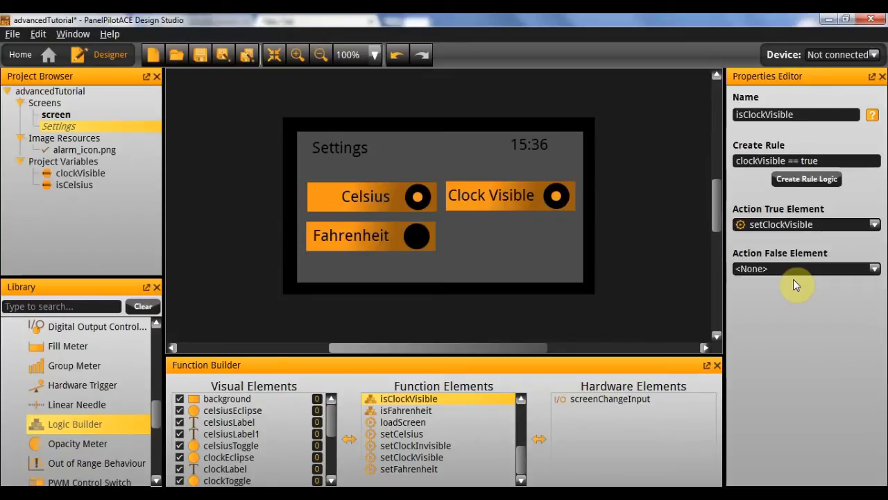
pyautogui.click(796, 268)
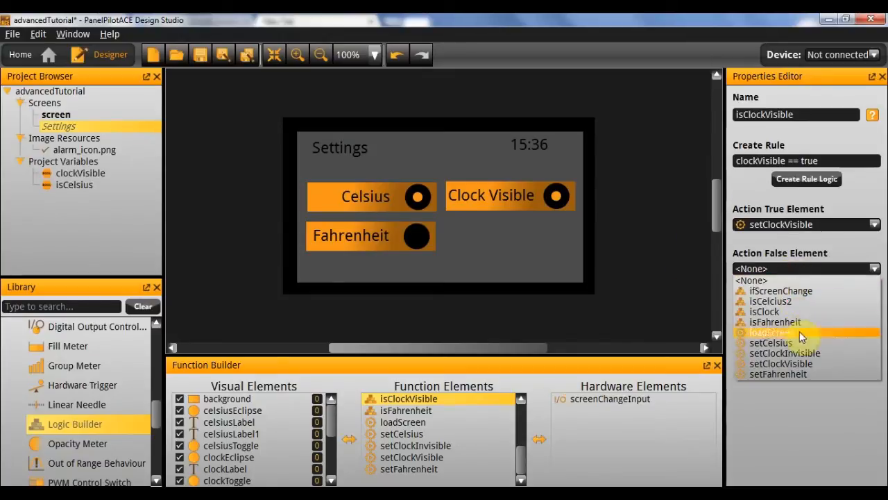
pyautogui.click(809, 354)
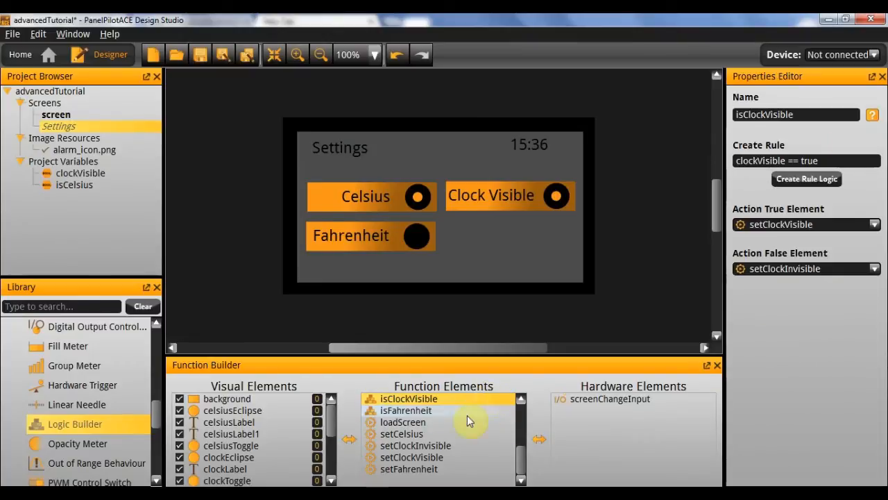
# - Compare the true and false actions of the isClock and isClockVisible logic elements
pyautogui.scroll(2, 458, 428)
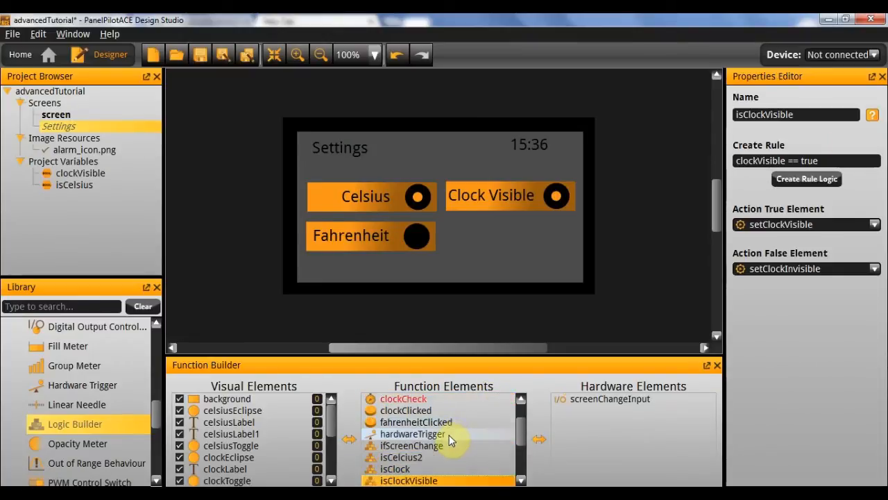
pyautogui.click(411, 469)
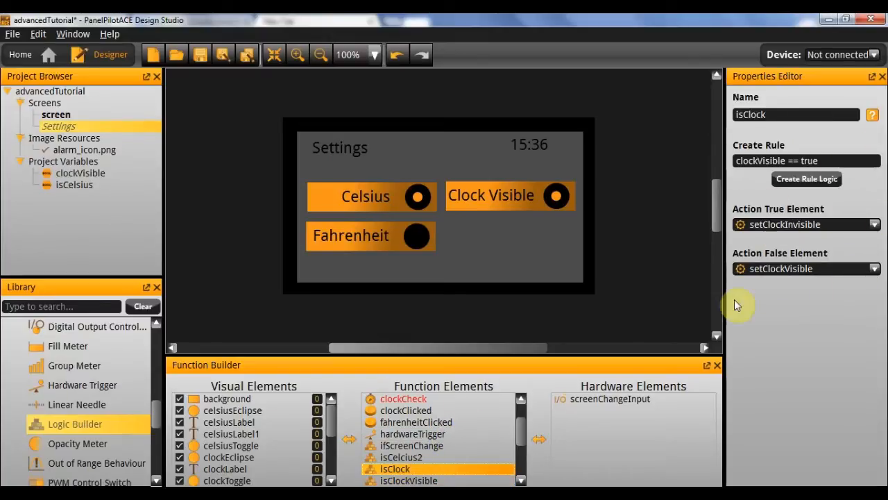
pyautogui.click(415, 480)
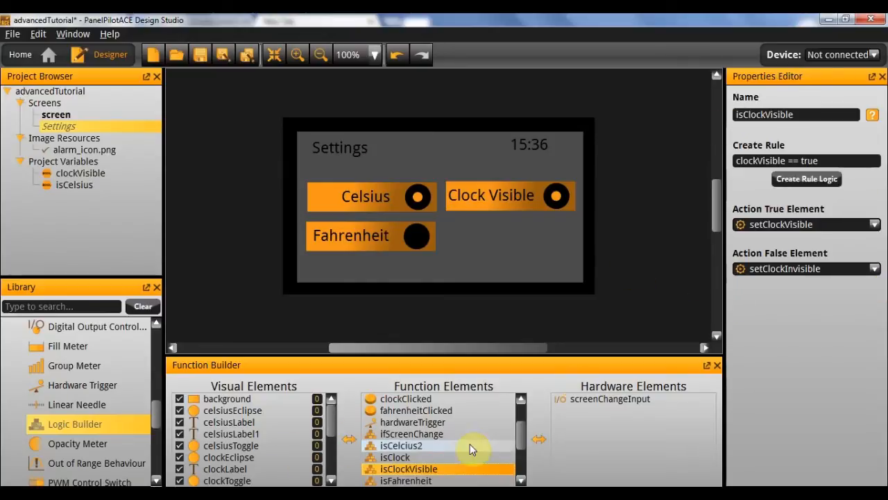
pyautogui.scroll(-1, 479, 441)
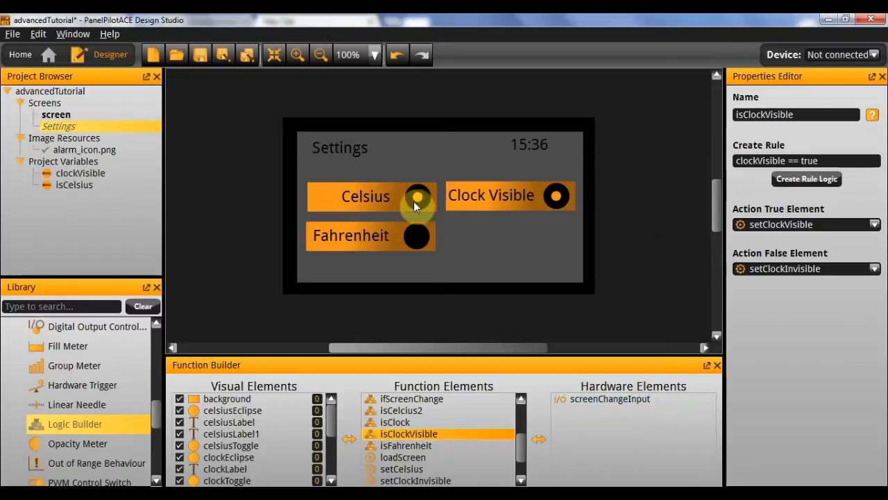
# - Add another Logic Builder function element and name it isCelsius3
pyautogui.moveTo(93, 425); pyautogui.dragTo(408, 438)
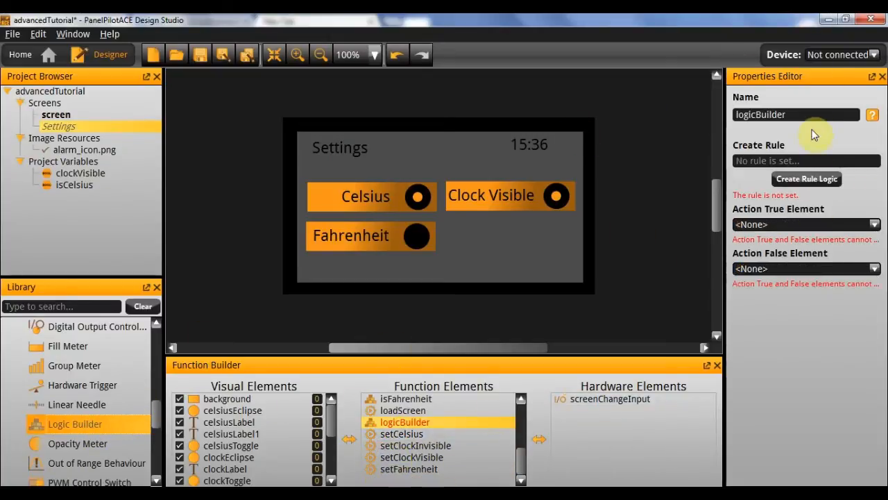
pyautogui.write('isF')
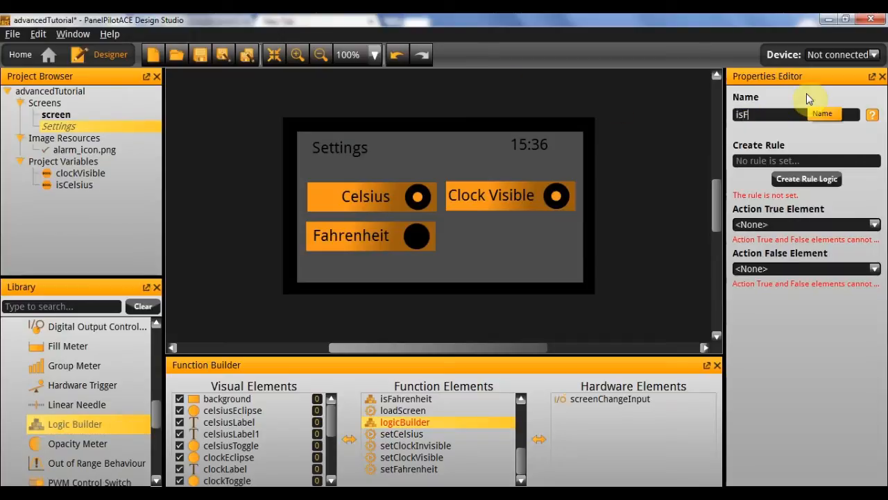
pyautogui.write('ahrenheit')
pyautogui.press('BackSpace')
pyautogui.press('BackSpace')
pyautogui.press('BackSpace')
pyautogui.press('BackSpace')
pyautogui.press('BackSpace')
pyautogui.press('BackSpace')
pyautogui.press('BackSpace')
pyautogui.write('Celsi')
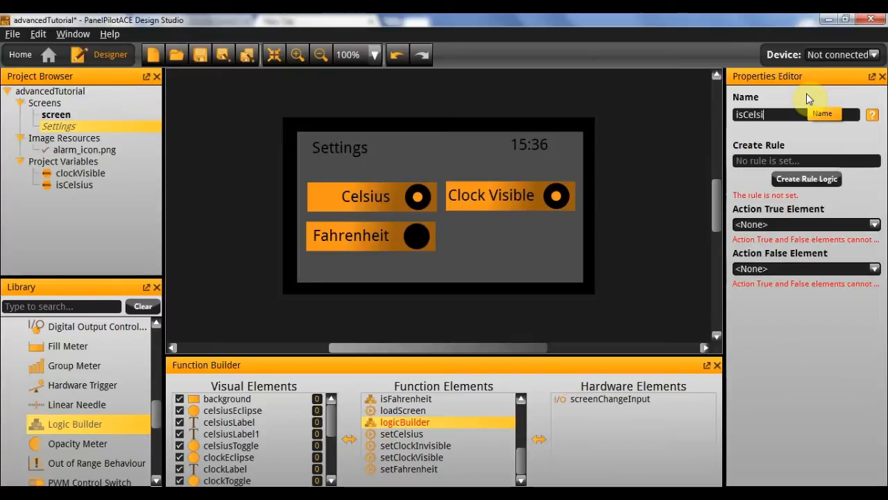
pyautogui.write('us3')
pyautogui.press('Return')
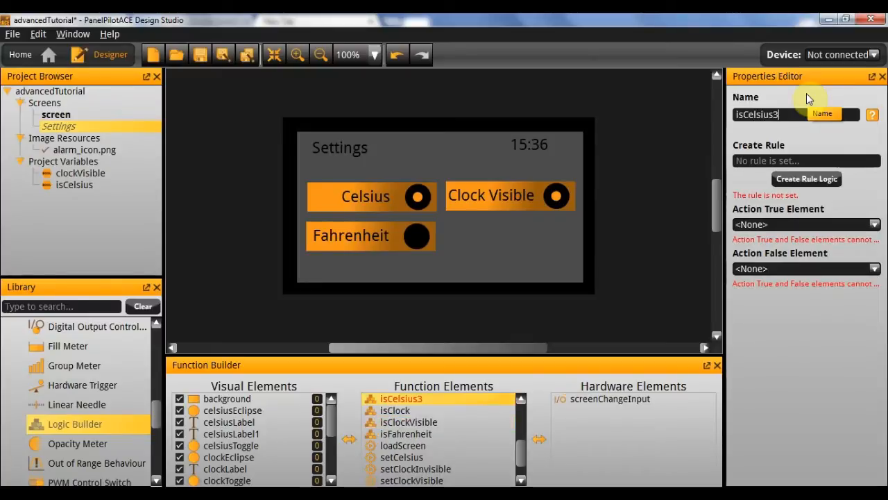
# - Start the rule for isCelsius3 with the isCelsius variable and the == operator
pyautogui.click(830, 179)
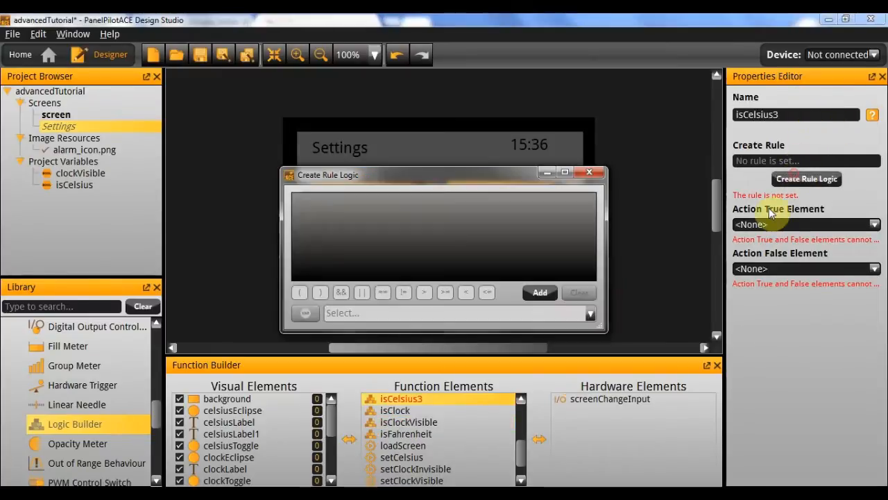
pyautogui.click(540, 292)
pyautogui.click(306, 313)
pyautogui.click(316, 329)
pyautogui.click(368, 316)
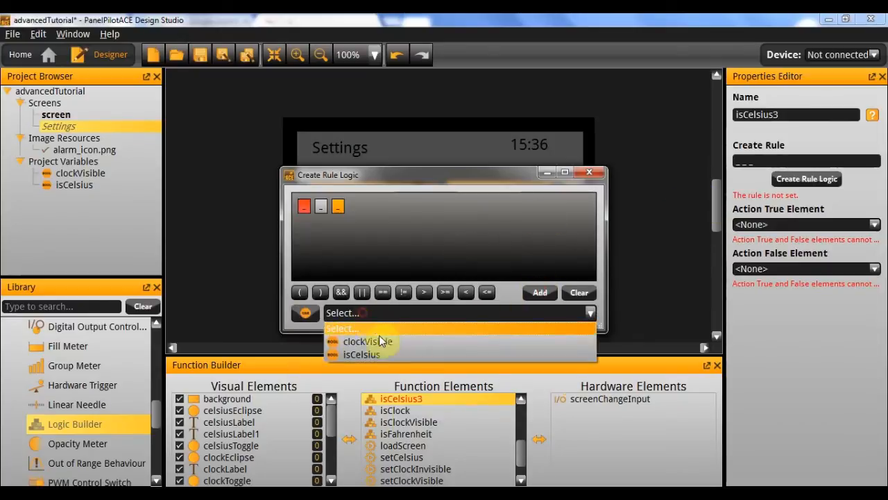
pyautogui.click(379, 352)
pyautogui.click(304, 206)
pyautogui.click(367, 313)
pyautogui.click(361, 354)
pyautogui.click(351, 210)
pyautogui.click(382, 292)
# - Complete the isCelsius3 rule with the Boolean value true as the right-hand operand
pyautogui.click(382, 208)
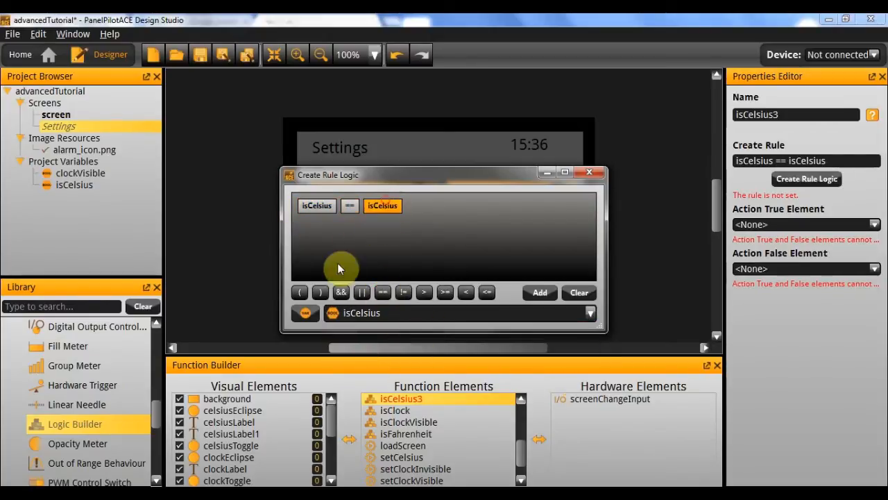
pyautogui.click(312, 314)
pyautogui.click(343, 373)
pyautogui.click(344, 313)
pyautogui.click(589, 172)
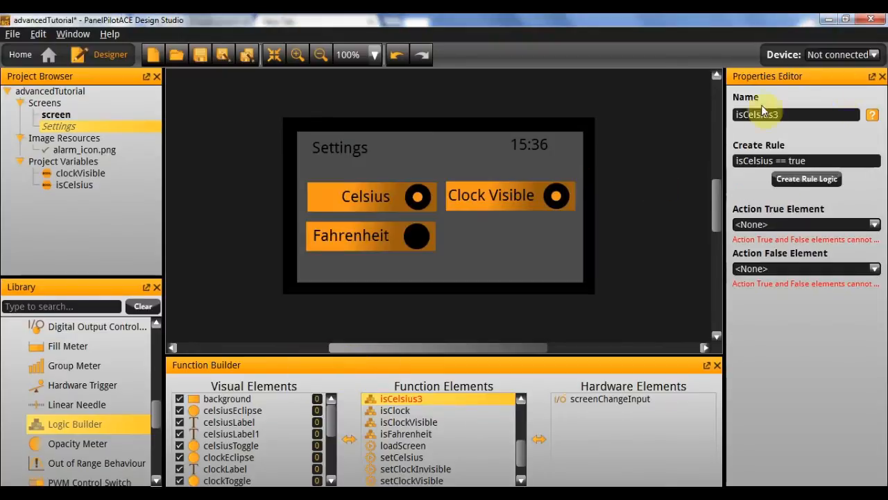
# - Set isCelsius3's true action to setCelsius and its false action to setFahrenheit
pyautogui.click(798, 224)
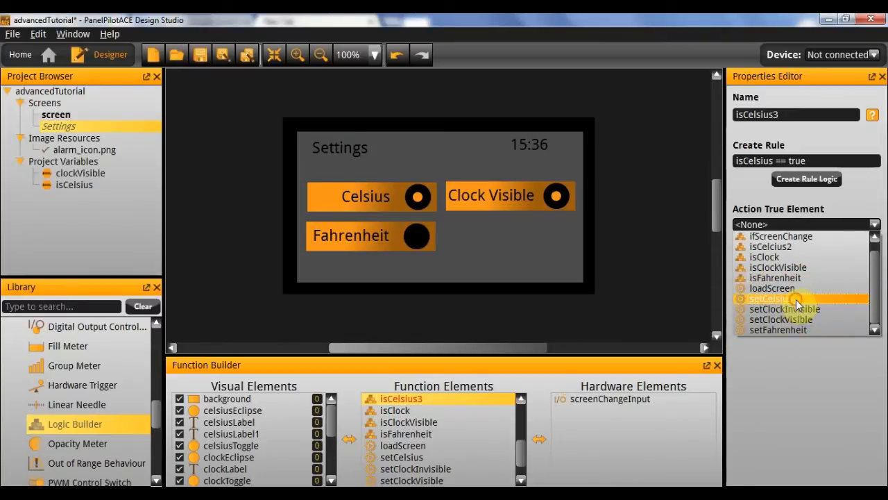
pyautogui.click(796, 299)
pyautogui.click(770, 270)
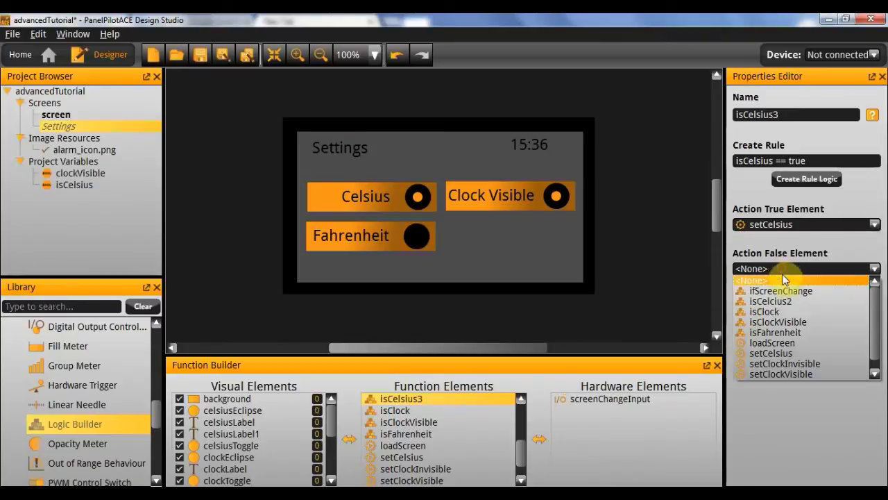
pyautogui.click(780, 374)
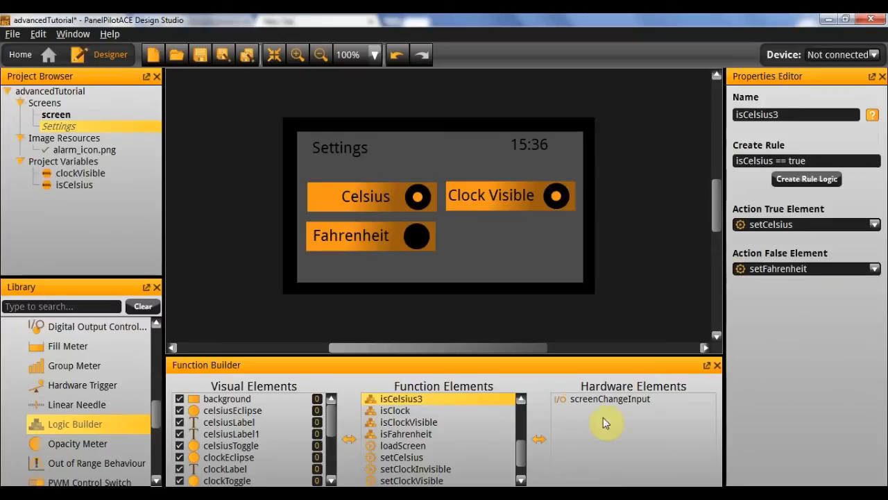
# - Try to run the project in the emulator and dismiss the project validation report
pyautogui.click(640, 309)
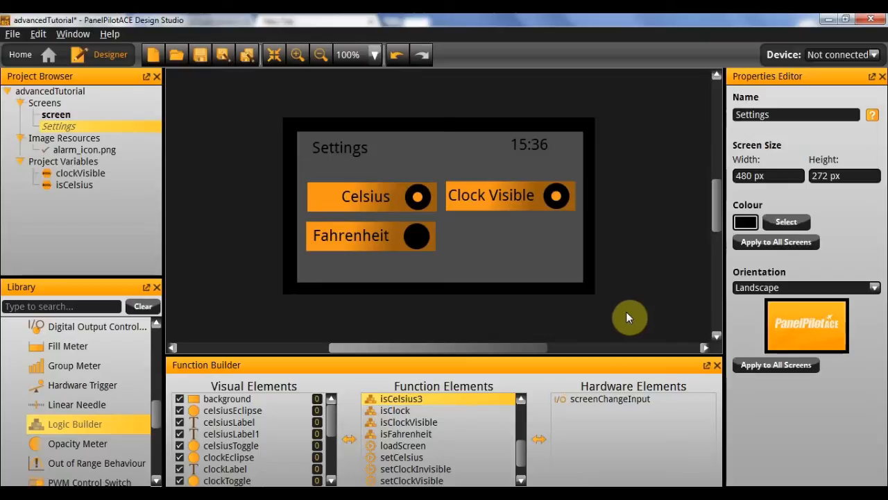
pyautogui.press('F5')
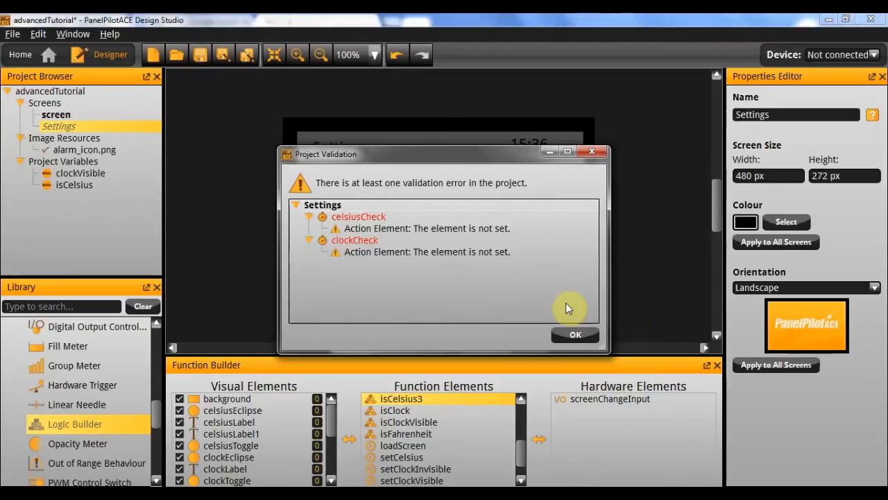
pyautogui.click(576, 336)
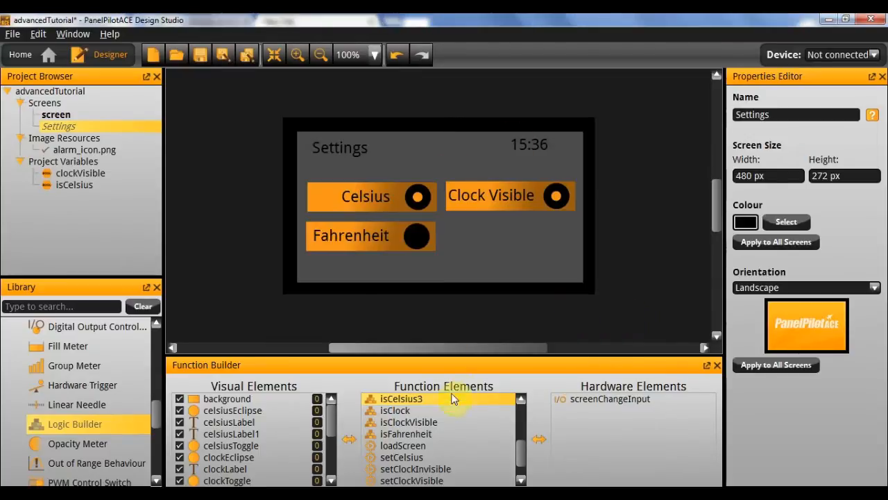
# - Set the action element of the celsiusCheck timer to isCelsius3
pyautogui.scroll(-2, 449, 429)
pyautogui.scroll(2, 441, 437)
pyautogui.scroll(3, 442, 437)
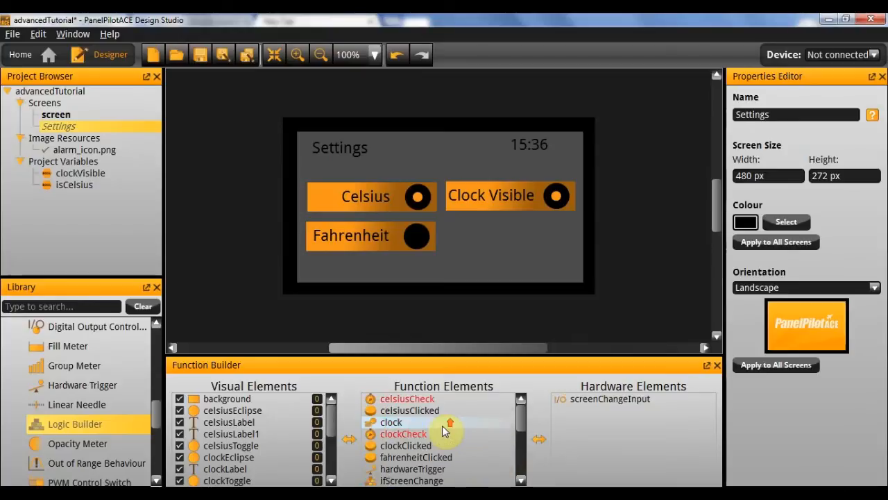
pyautogui.click(442, 400)
pyautogui.click(776, 254)
pyautogui.click(794, 294)
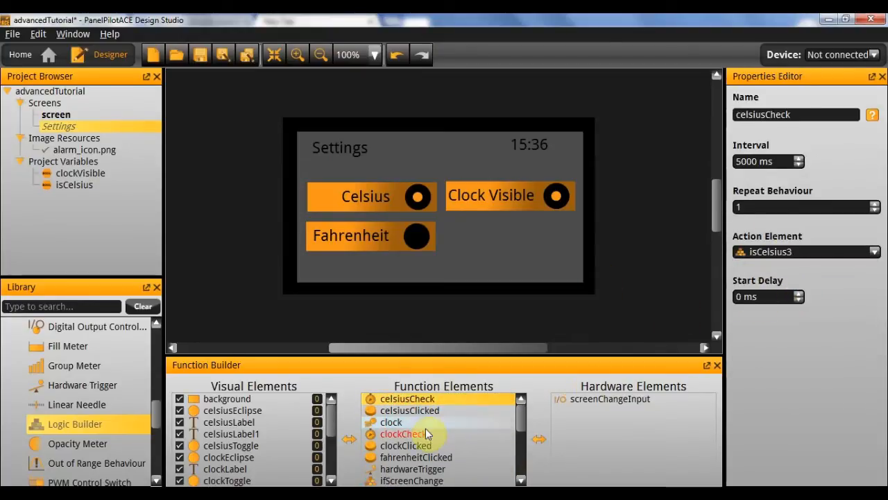
# - Set the action element of the clockCheck timer to isClockVisible
pyautogui.click(416, 433)
pyautogui.click(804, 256)
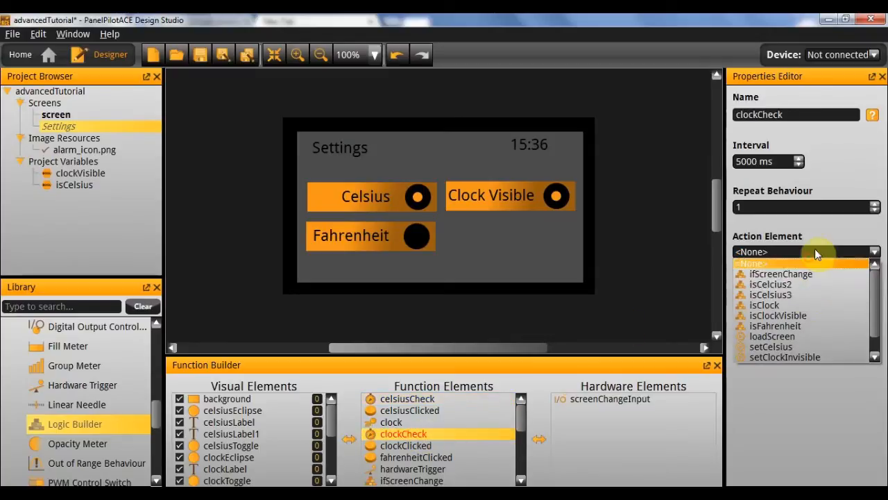
pyautogui.click(800, 304)
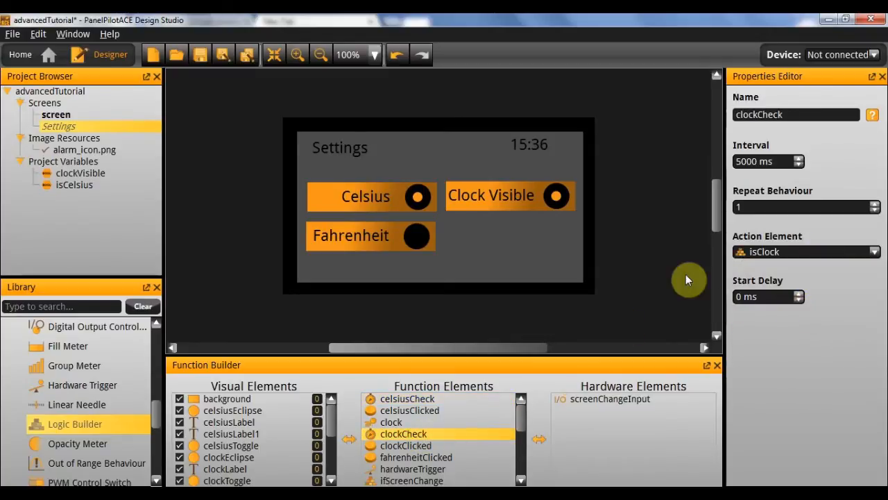
pyautogui.click(779, 252)
pyautogui.click(806, 314)
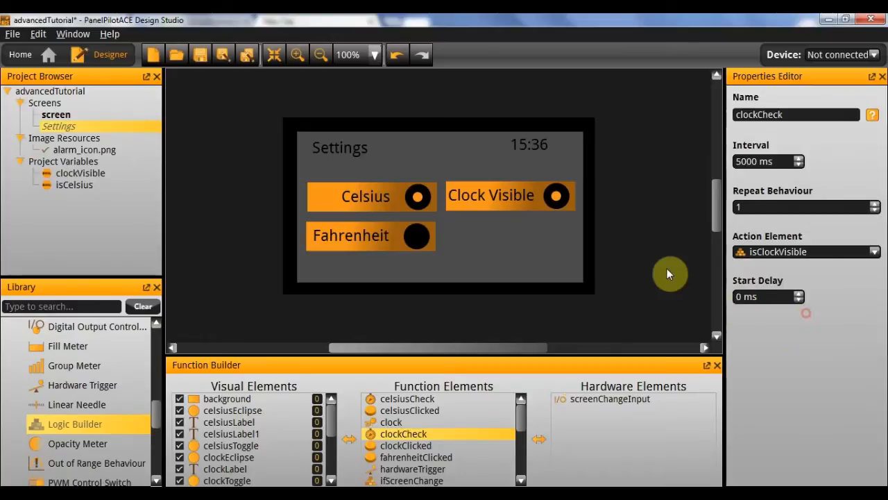
# - Run the project in the emulator, turn digital channel 1 on, and select Fahrenheit with the clock hidden on the Settings screen
pyautogui.click(662, 247)
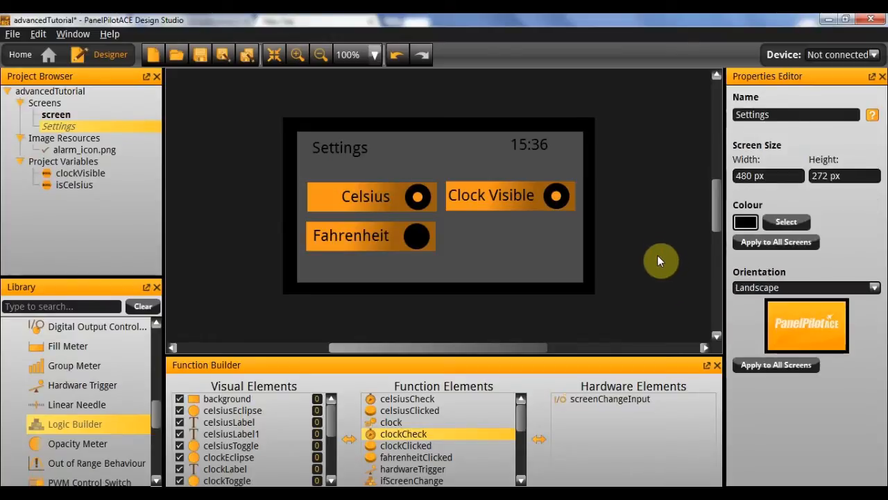
pyautogui.press('F5')
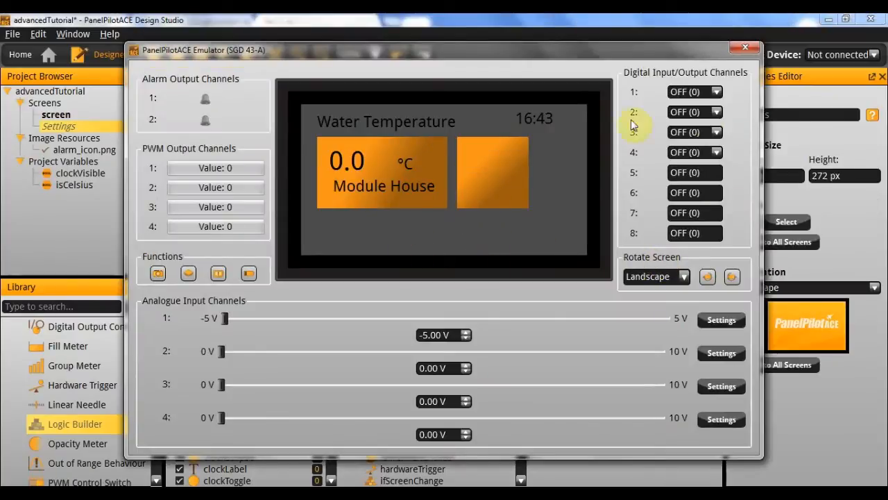
pyautogui.click(714, 92)
pyautogui.click(694, 111)
pyautogui.click(575, 179)
pyautogui.click(425, 209)
# - Turn digital channel 1 off and on again to reload the Settings screen and check the stored selections
pyautogui.click(705, 96)
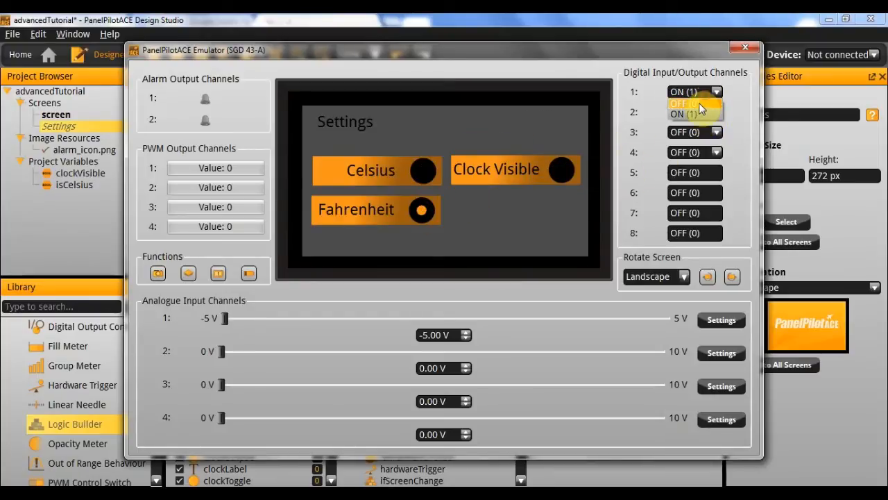
pyautogui.click(701, 102)
pyautogui.click(711, 91)
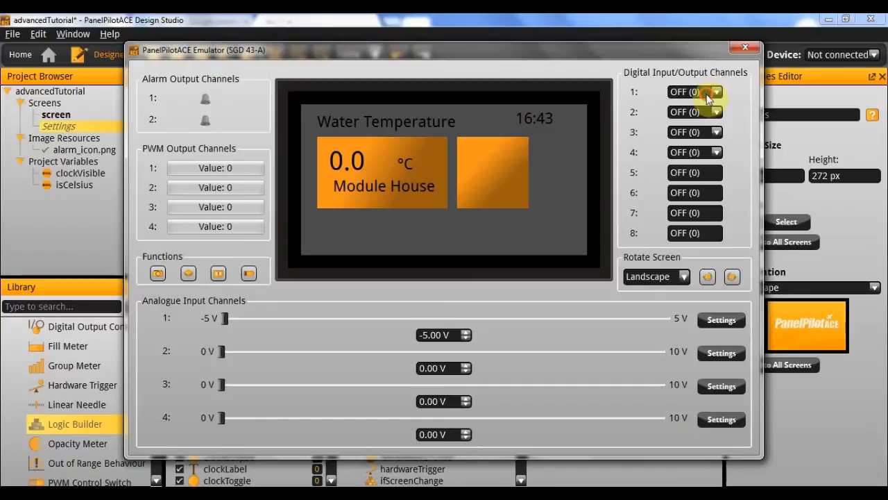
pyautogui.click(696, 112)
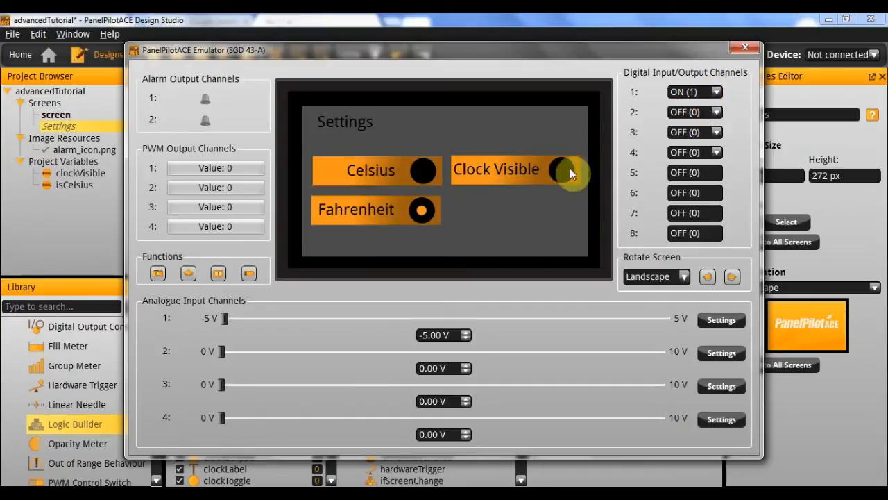
# - Select Celsius with the clock visible, and turn digital channel 1 off before closing the emulator
pyautogui.click(423, 171)
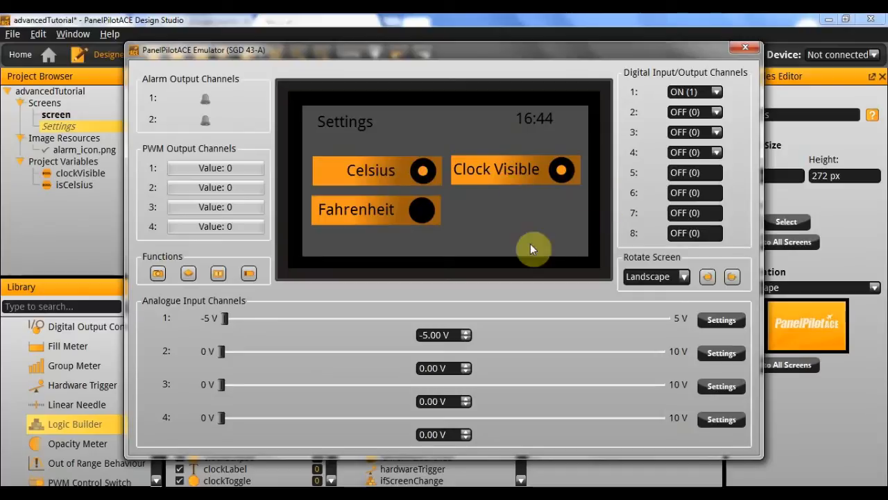
pyautogui.click(718, 92)
pyautogui.click(694, 112)
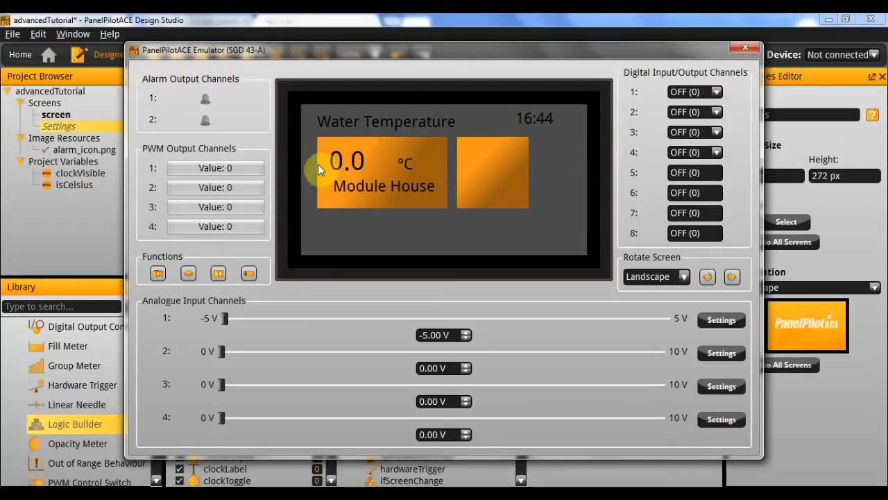
pyautogui.click(295, 158)
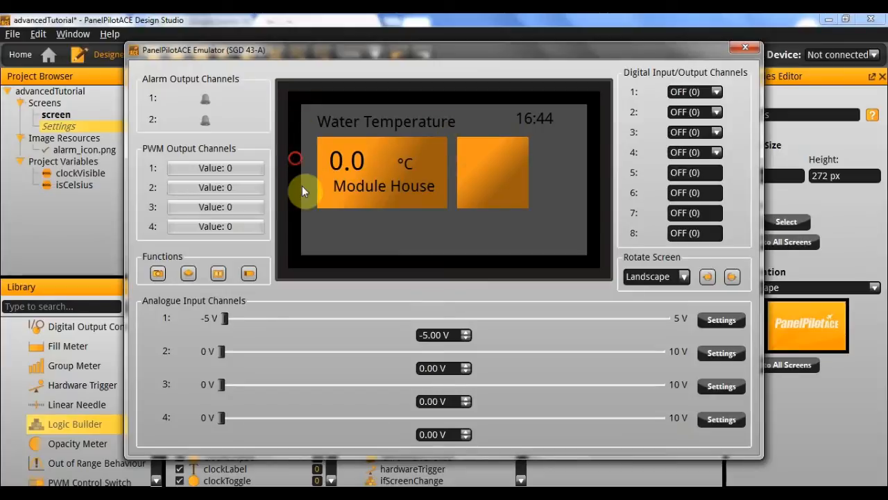
pyautogui.click(743, 47)
# - Open the Water Temperature screen and add two Timer function elements to it
pyautogui.click(56, 115)
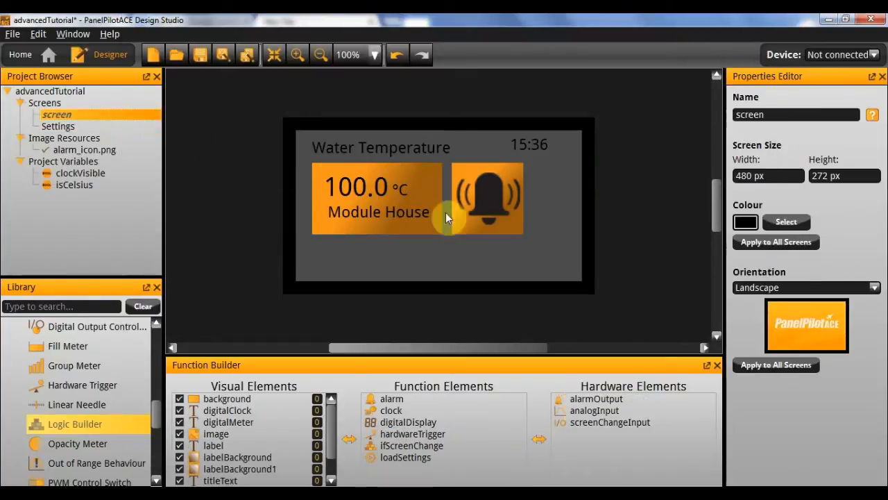
pyautogui.scroll(-5, 83, 404)
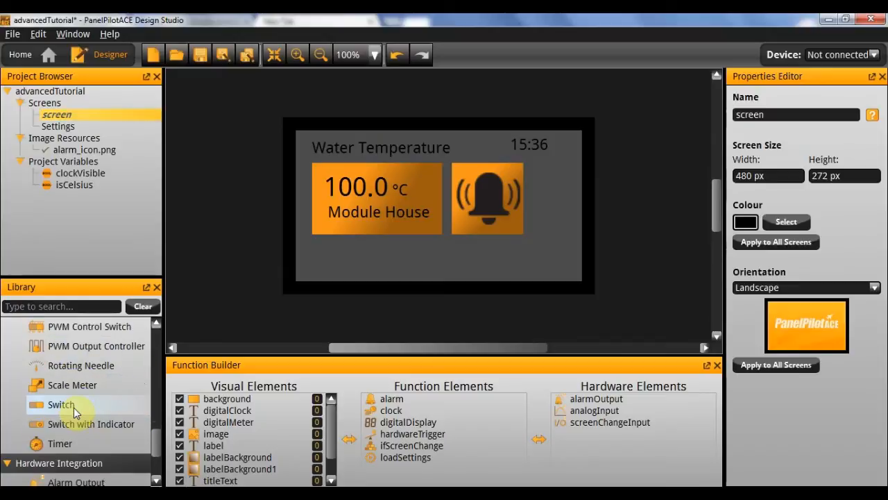
pyautogui.scroll(2, 79, 407)
pyautogui.scroll(2, 75, 410)
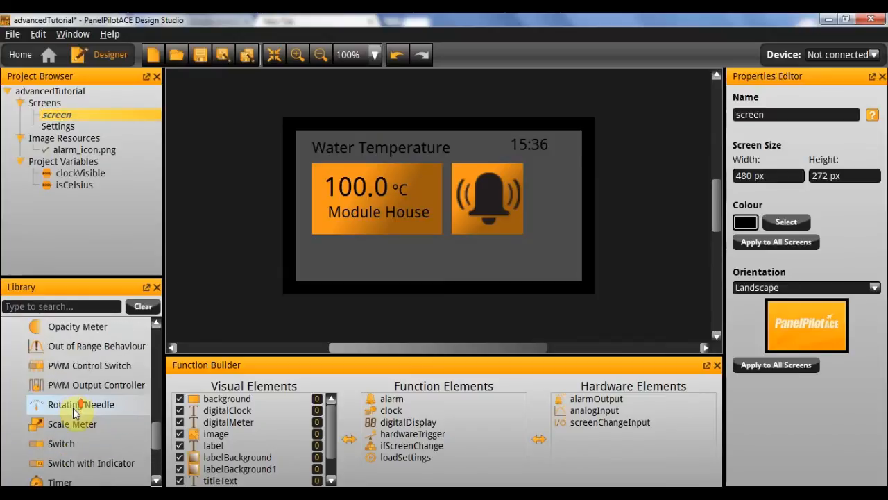
pyautogui.moveTo(59, 479); pyautogui.dragTo(418, 484)
pyautogui.scroll(-1, 129, 426)
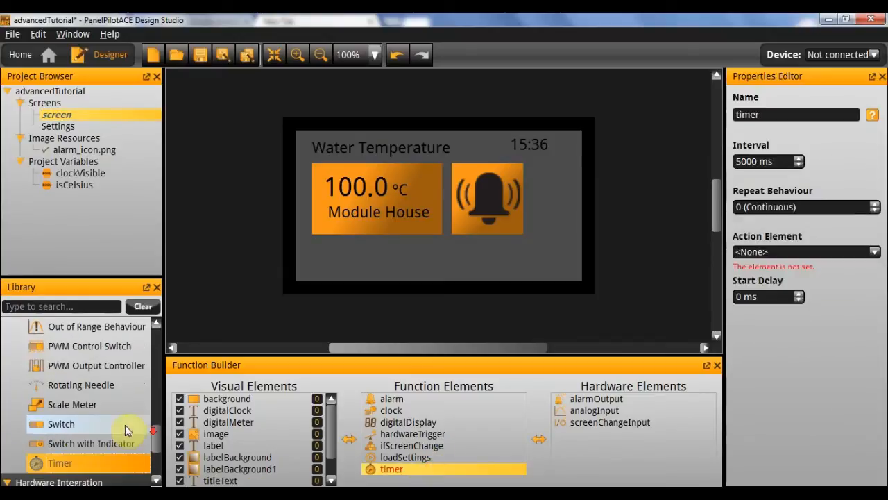
pyautogui.moveTo(113, 461); pyautogui.dragTo(446, 482)
# - Rename the two new timers as isCelsius2 and isClockVisible
pyautogui.click(451, 457)
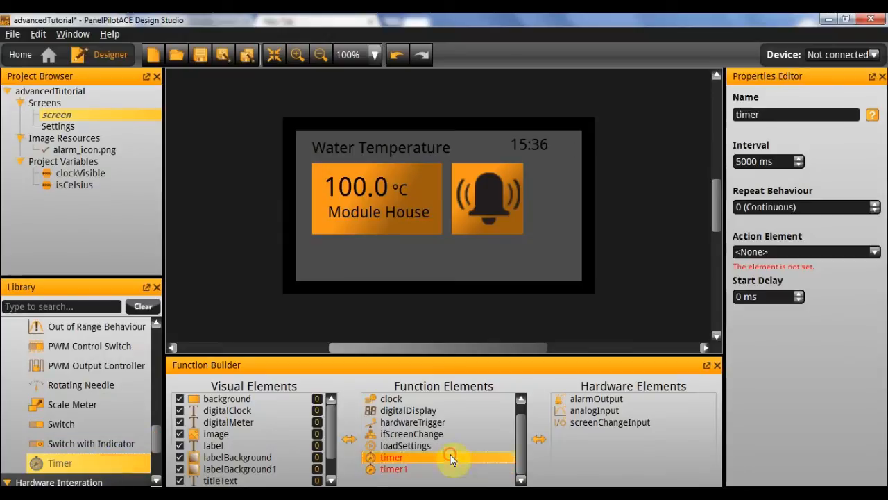
pyautogui.doubleClick(796, 117)
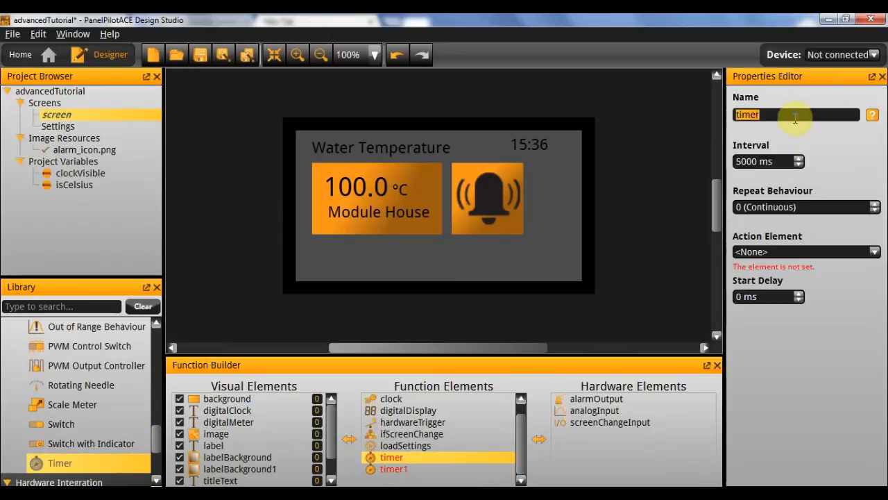
pyautogui.write('isCelsius2')
pyautogui.click(461, 469)
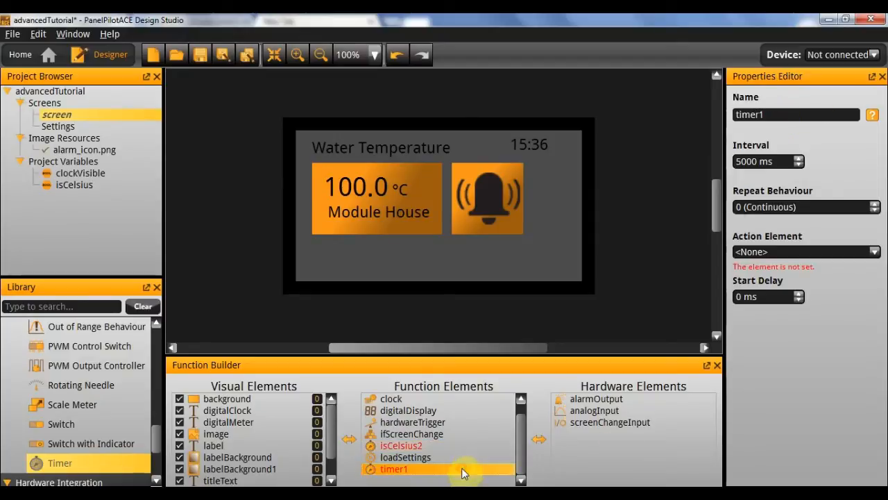
pyautogui.doubleClick(818, 115)
pyautogui.write('isC')
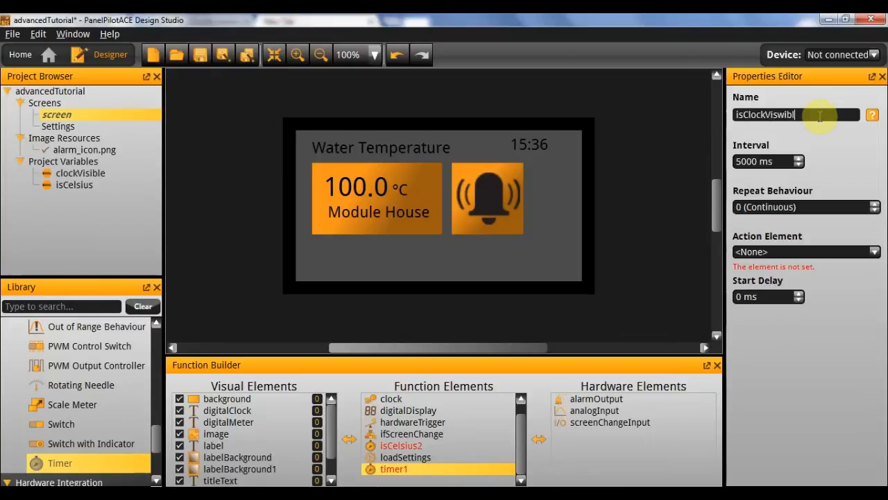
pyautogui.write('lockVisible')
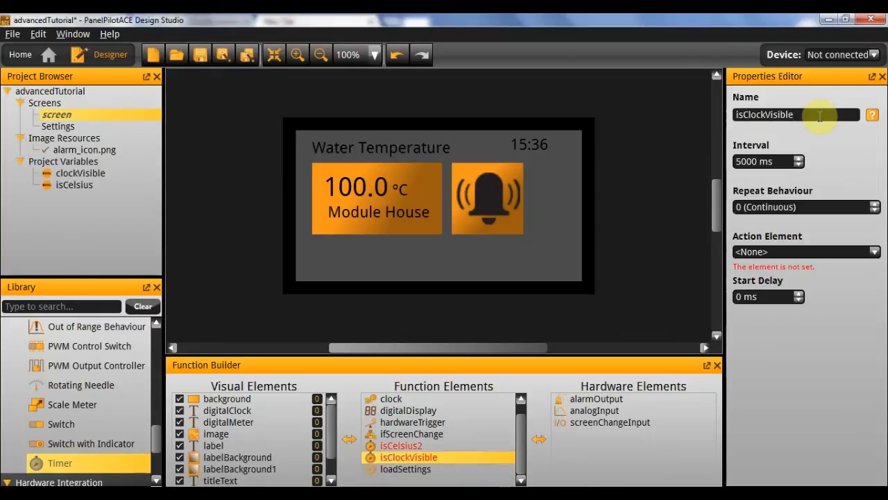
# - Set the repeat behaviour of both the isCelsius2 and isClockVisible timers to 1
pyautogui.click(401, 446)
pyautogui.click(874, 204)
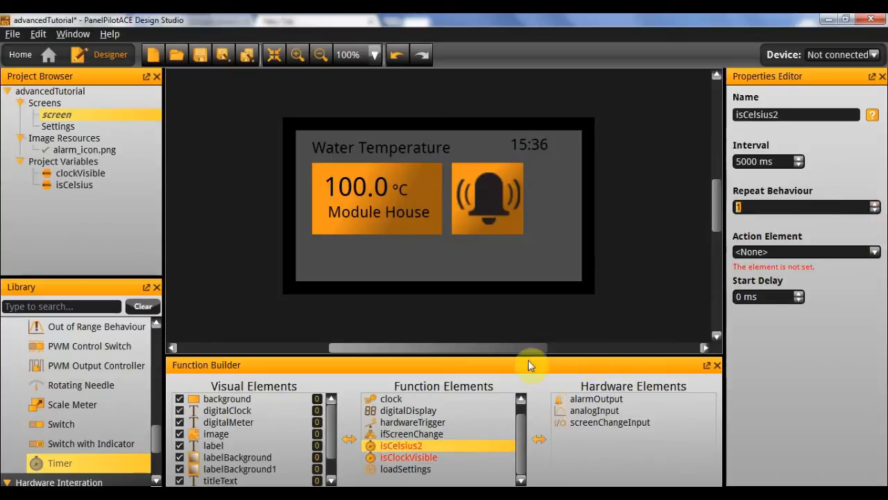
pyautogui.click(435, 456)
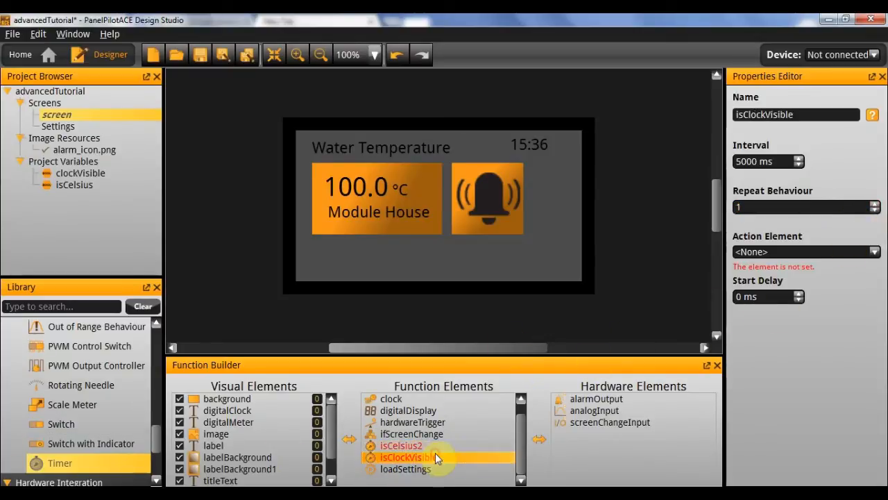
# - Find the Logic Builder in the library and add one to the Water Temperature screen's function elements
pyautogui.scroll(-3, 91, 406)
pyautogui.scroll(-1, 92, 406)
pyautogui.scroll(4, 106, 426)
pyautogui.scroll(1, 105, 426)
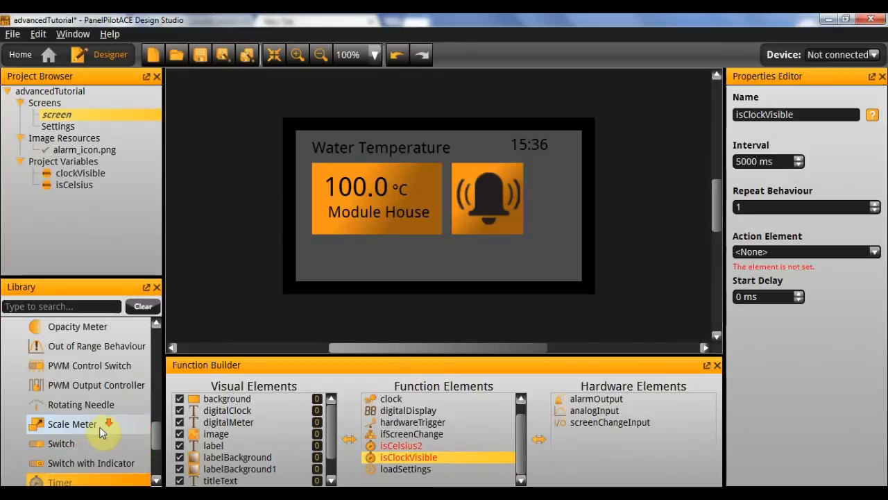
pyautogui.scroll(-2, 103, 424)
pyautogui.scroll(13, 95, 429)
pyautogui.scroll(7, 93, 419)
pyautogui.scroll(-5, 86, 410)
pyautogui.scroll(-4, 78, 411)
pyautogui.moveTo(78, 474); pyautogui.dragTo(440, 470)
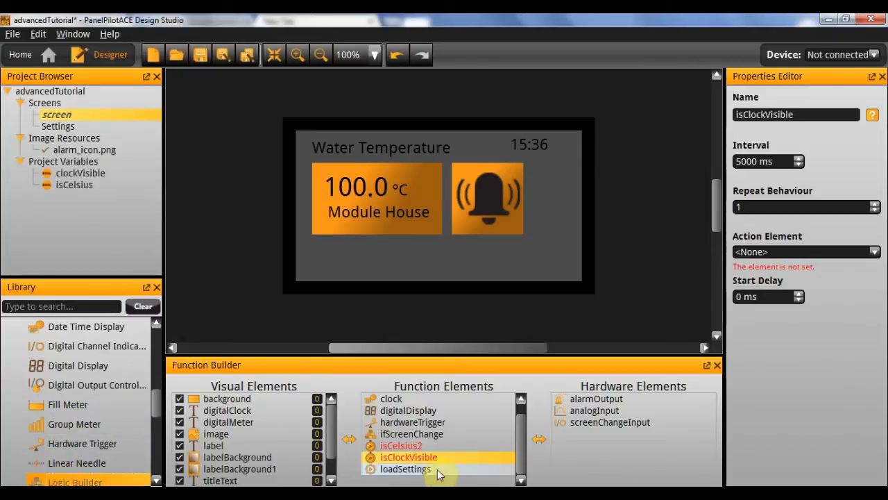
# - Name the new Logic Builder element isClockVisible2
pyautogui.click(810, 118)
pyautogui.write('isClockVis')
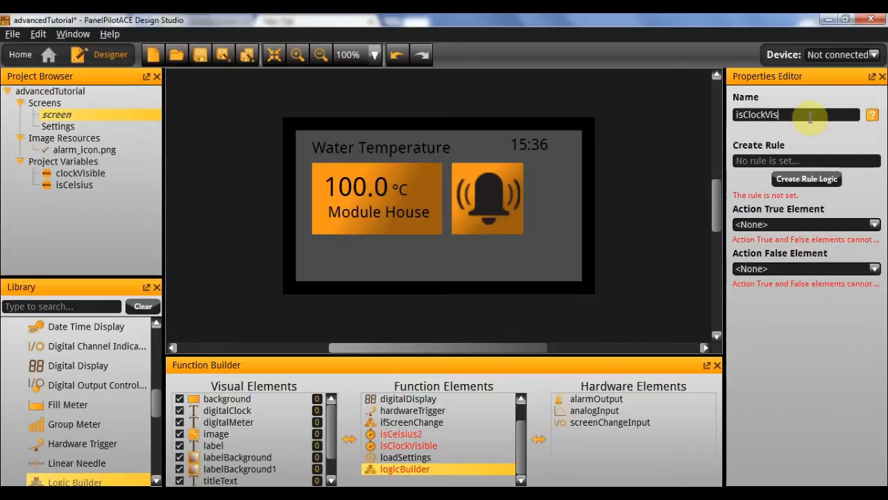
pyautogui.write('e')
pyautogui.click(812, 116)
pyautogui.write('2')
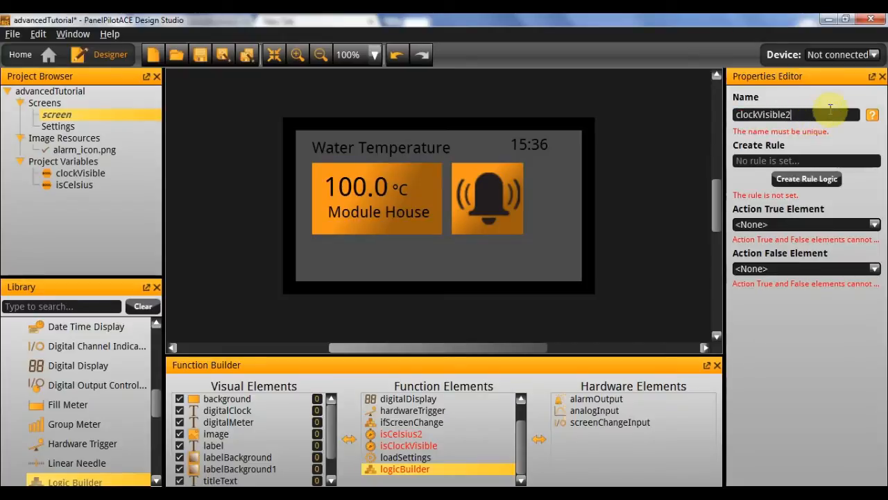
pyautogui.write('isClockVisible21')
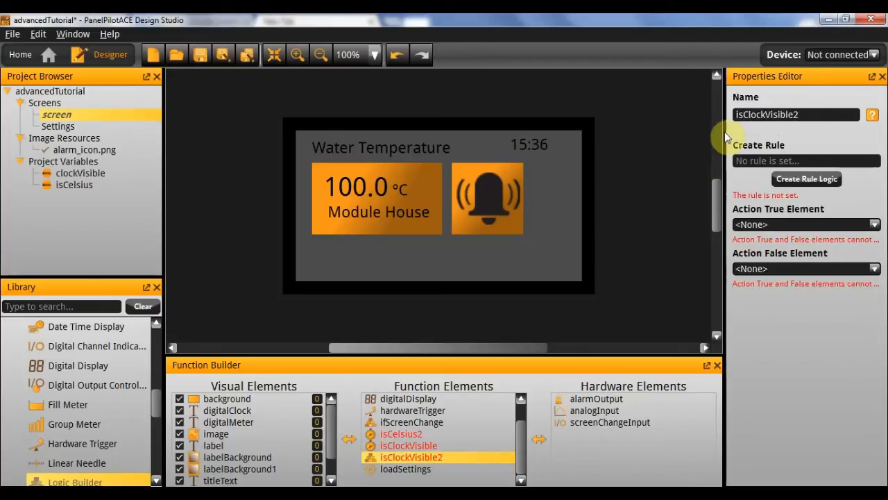
# - Create the rule clockVisible == true for the isClockVisible2 Logic Builder
pyautogui.click(806, 179)
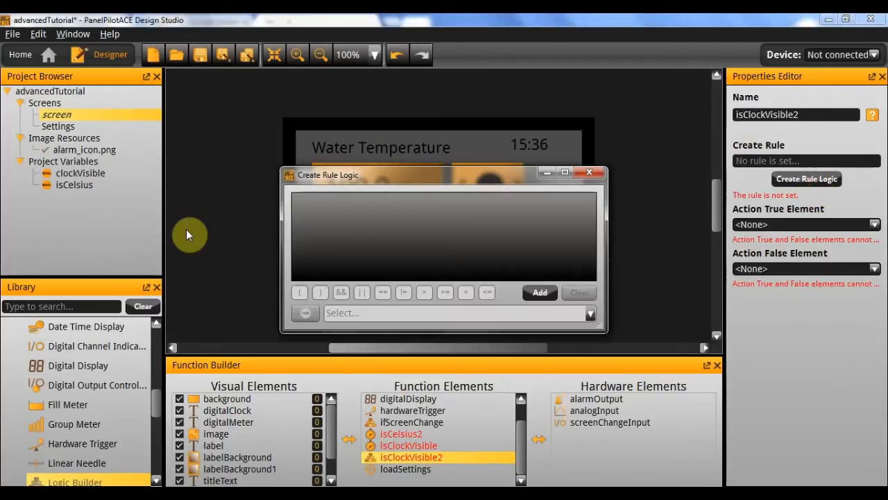
pyautogui.click(542, 292)
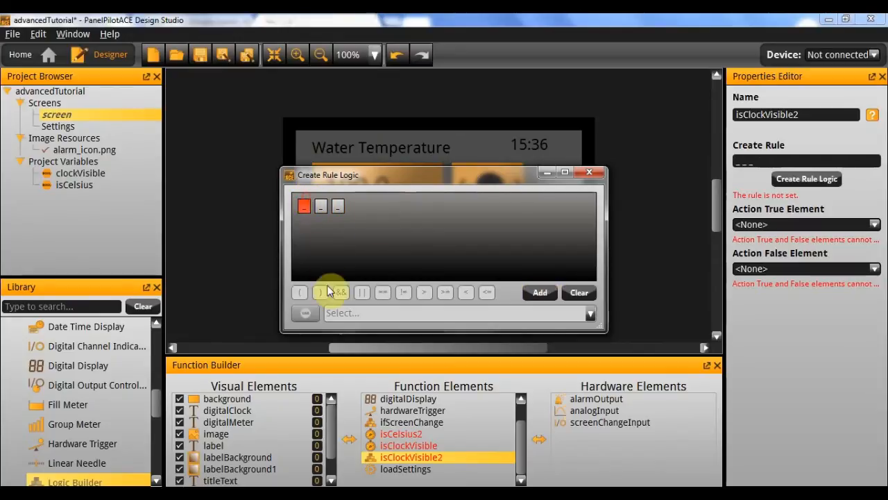
pyautogui.click(305, 207)
pyautogui.click(353, 314)
pyautogui.click(373, 341)
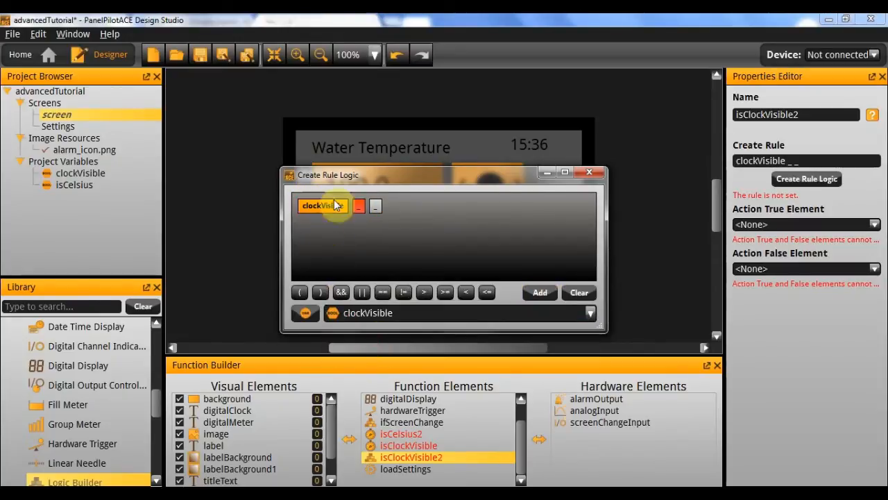
pyautogui.click(383, 292)
pyautogui.click(383, 206)
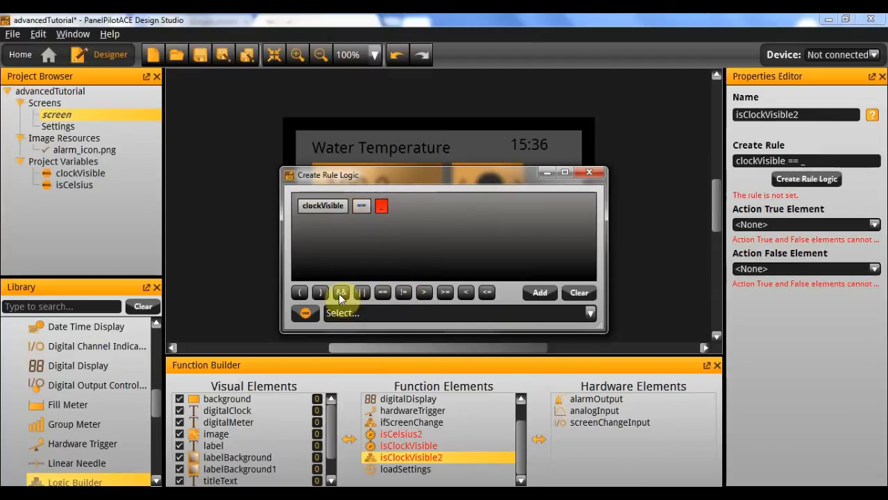
pyautogui.click(306, 313)
pyautogui.click(329, 370)
pyautogui.click(340, 314)
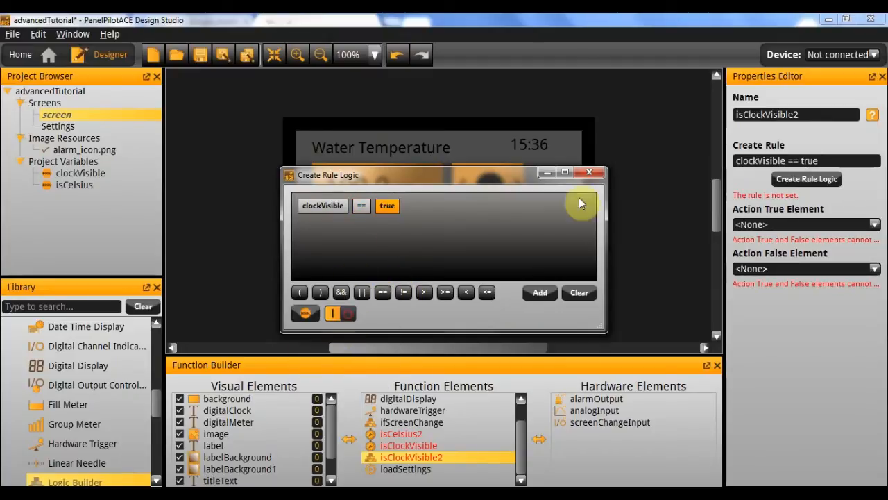
pyautogui.click(603, 175)
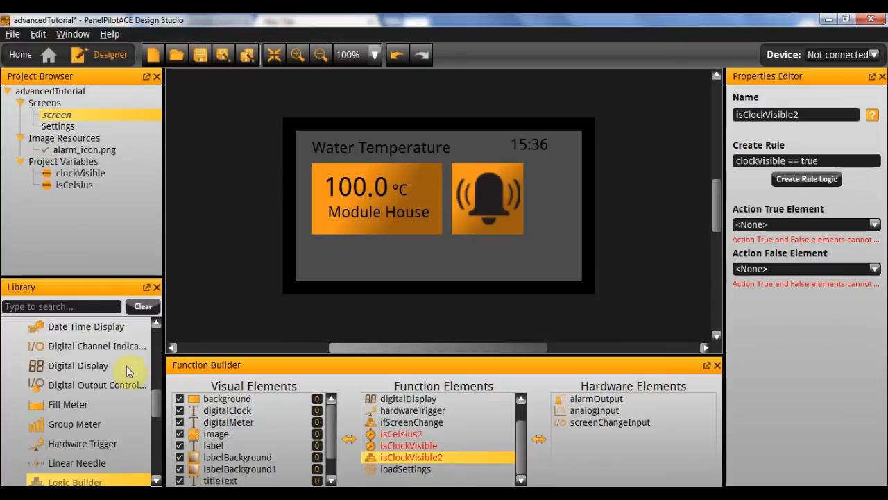
# - Find Action (Change Property) in the library and add two of them to the Water Temperature screen's function elements
pyautogui.scroll(2, 109, 377)
pyautogui.scroll(1, 109, 376)
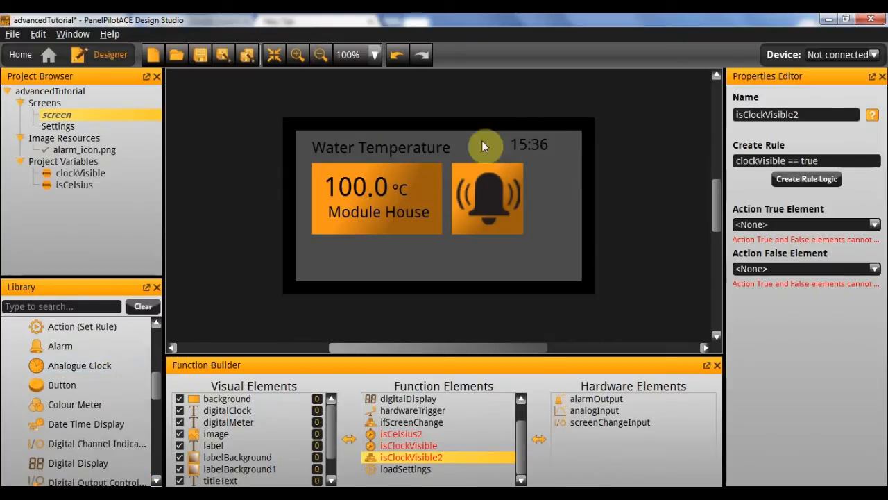
pyautogui.scroll(4, 104, 403)
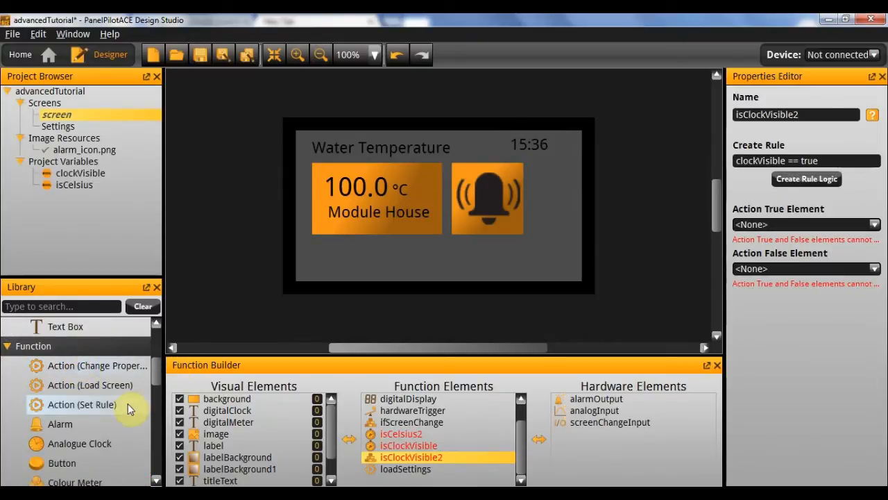
pyautogui.doubleClick(121, 366)
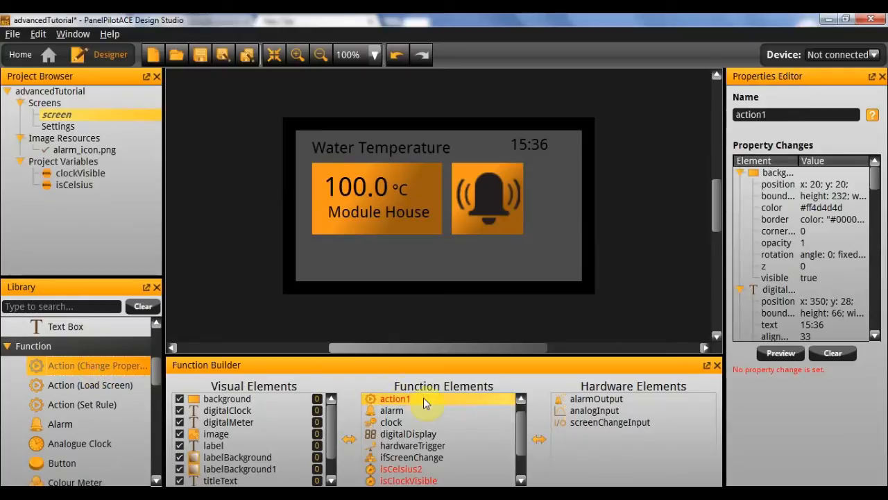
pyautogui.scroll(1, 425, 403)
# - Rename the first new change-property action as setClockVisible
pyautogui.click(417, 401)
pyautogui.doubleClick(797, 116)
pyautogui.write('setClockV')
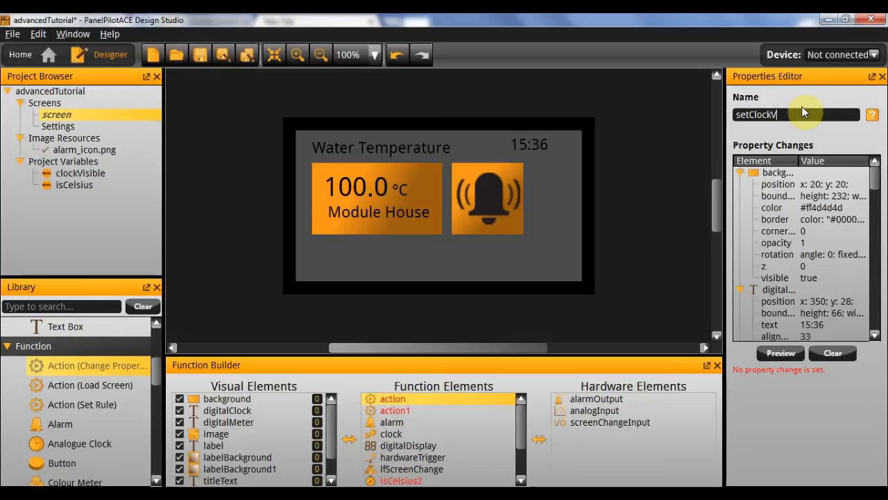
pyautogui.press('Return')
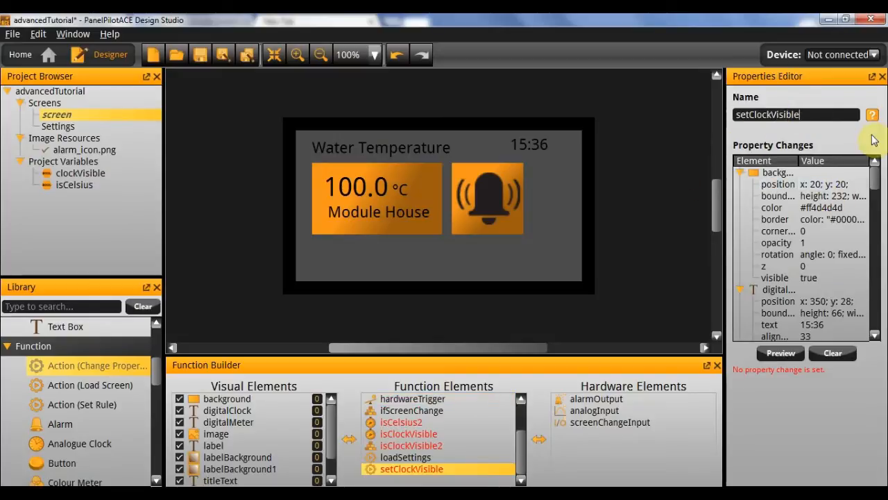
# - Make the setClockVisible action change the digitalClock element's Visible property to on
pyautogui.doubleClick(760, 175)
pyautogui.click(494, 78)
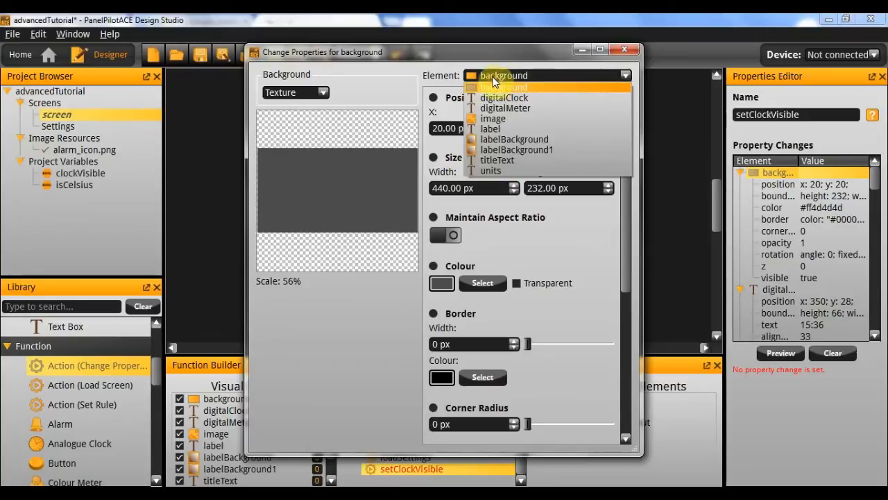
pyautogui.click(576, 98)
pyautogui.scroll(-10, 535, 169)
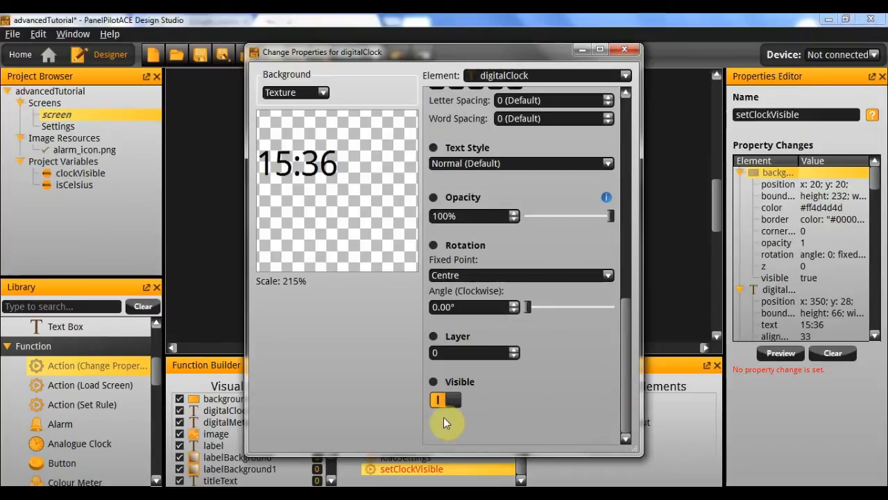
pyautogui.click(437, 399)
pyautogui.click(435, 392)
pyautogui.click(623, 48)
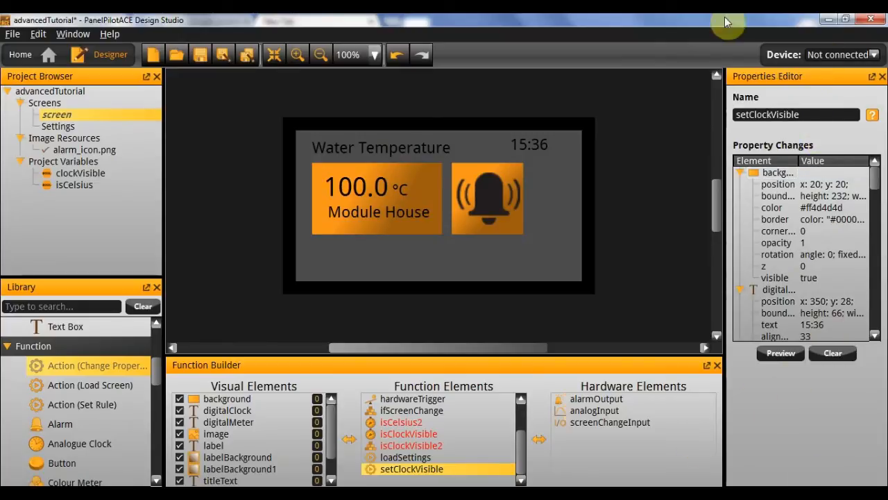
# - Rename the remaining change-property action, action1, as setClockInvisible
pyautogui.click(427, 446)
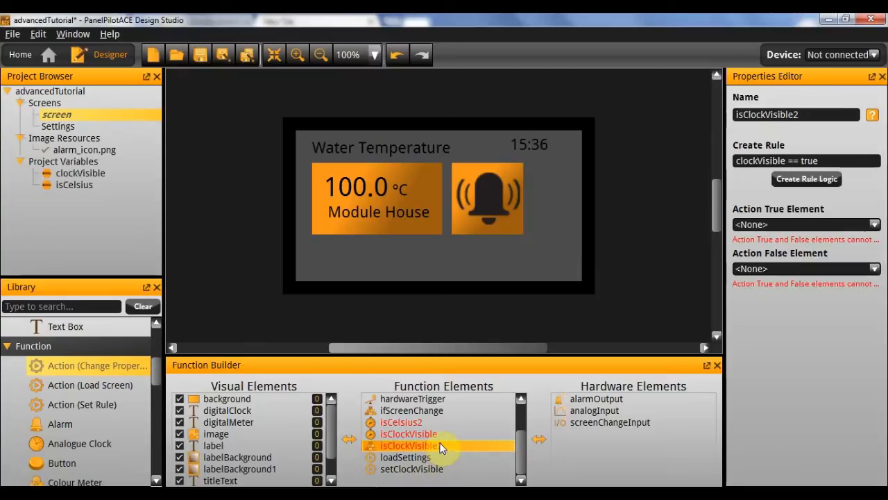
pyautogui.scroll(3, 431, 460)
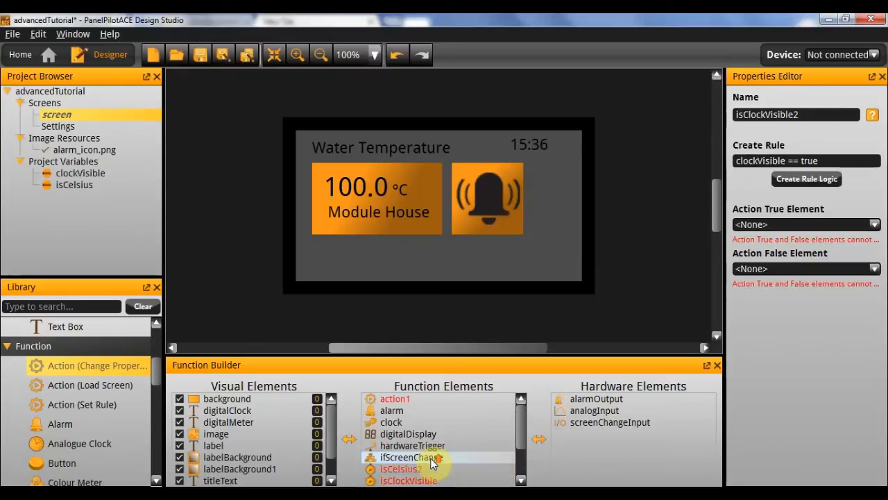
pyautogui.click(441, 400)
pyautogui.click(816, 111)
pyautogui.doubleClick(817, 116)
pyautogui.write('set')
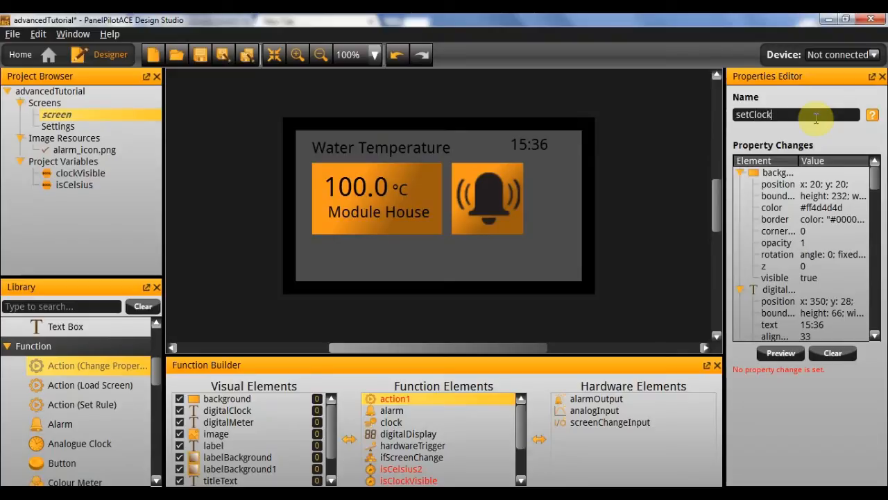
pyautogui.press('Return')
# - Make the setClockInvisible action change the digitalClock element's Visible property to off
pyautogui.doubleClick(792, 172)
pyautogui.click(517, 76)
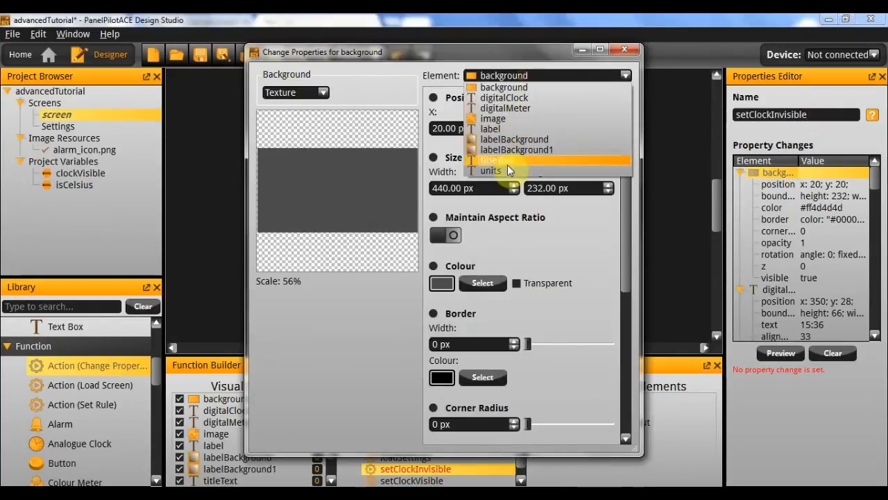
pyautogui.click(528, 99)
pyautogui.scroll(-3, 550, 278)
pyautogui.scroll(-5, 550, 279)
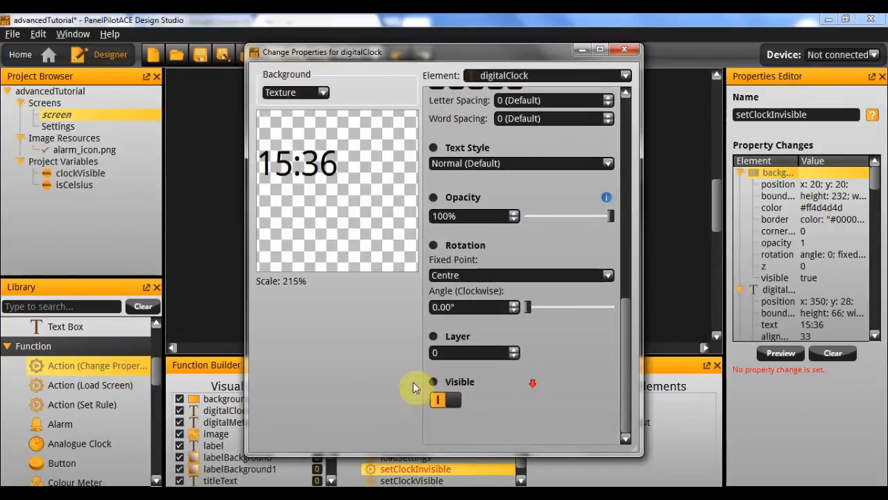
pyautogui.click(437, 399)
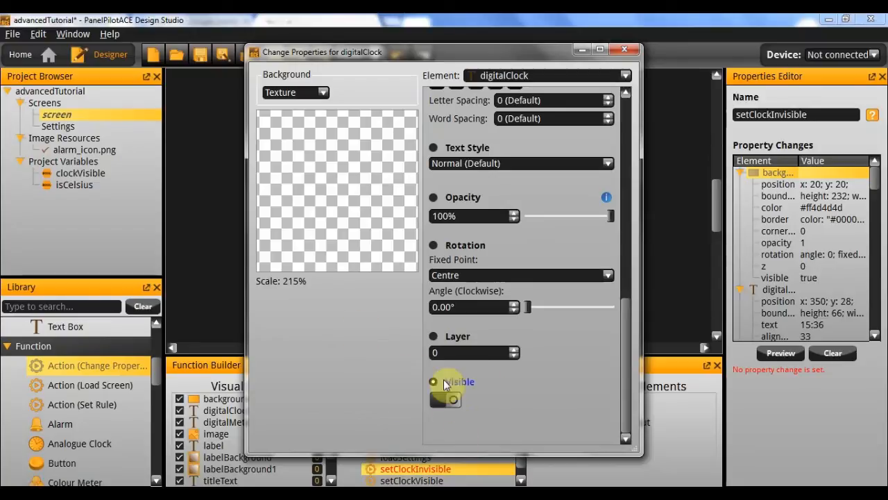
pyautogui.click(624, 49)
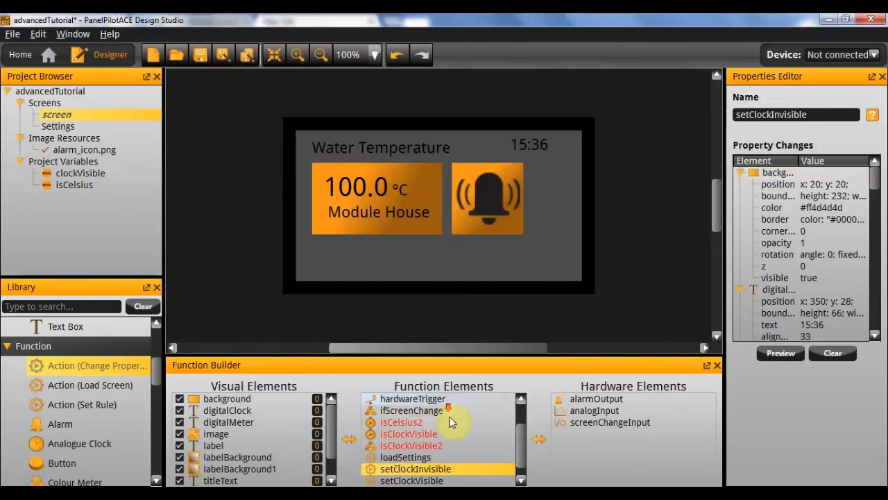
# - Set the isClockVisible timer's action element to isClockVisible2
pyautogui.click(441, 457)
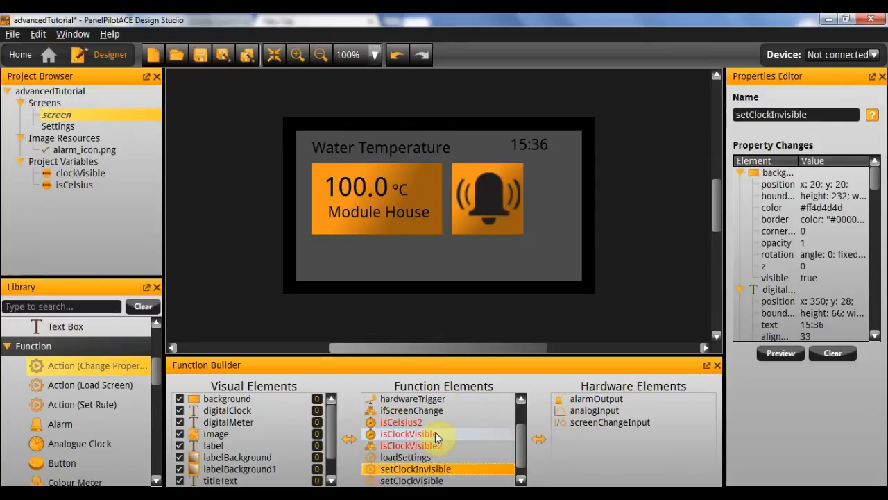
pyautogui.click(435, 431)
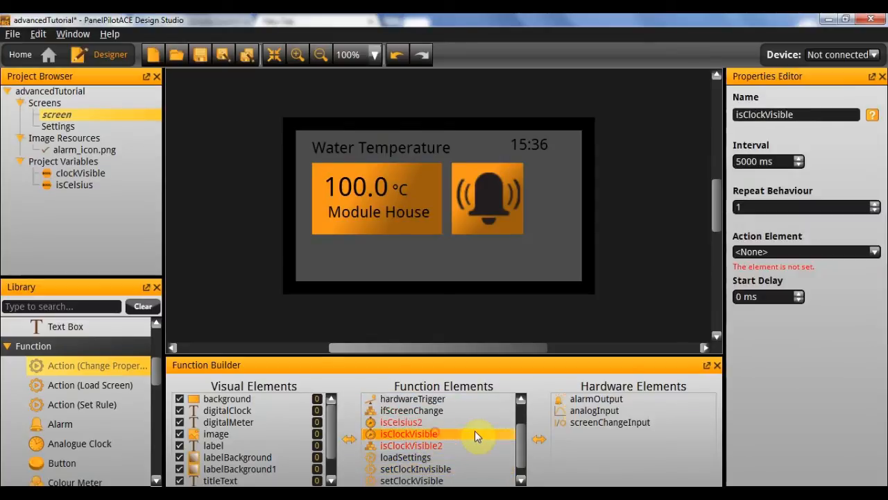
pyautogui.click(801, 251)
pyautogui.click(799, 285)
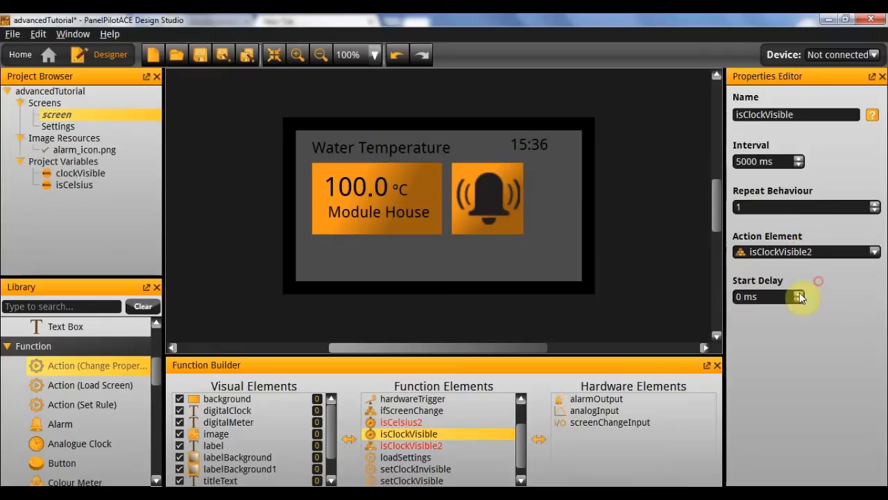
# - For the isClockVisible2 Logic Builder, set the true action to setClockVisible and the false action to setClockInvisible
pyautogui.click(445, 445)
pyautogui.click(796, 225)
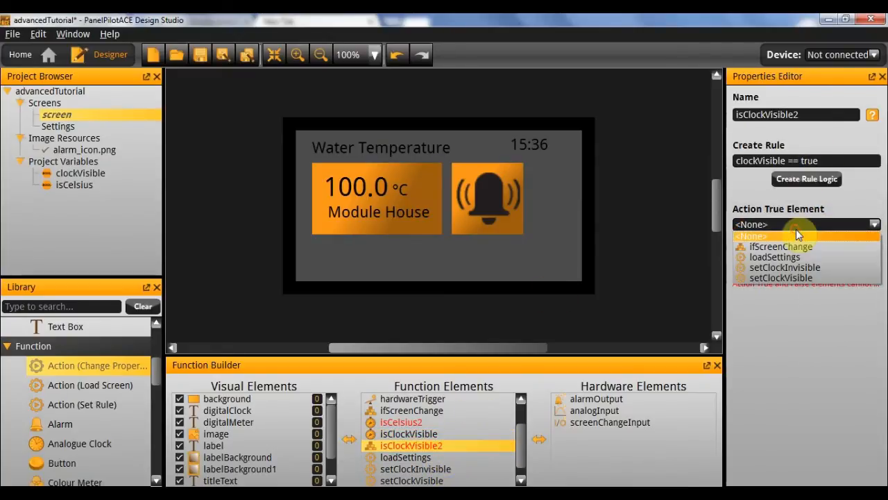
pyautogui.click(809, 277)
pyautogui.click(809, 268)
pyautogui.click(798, 311)
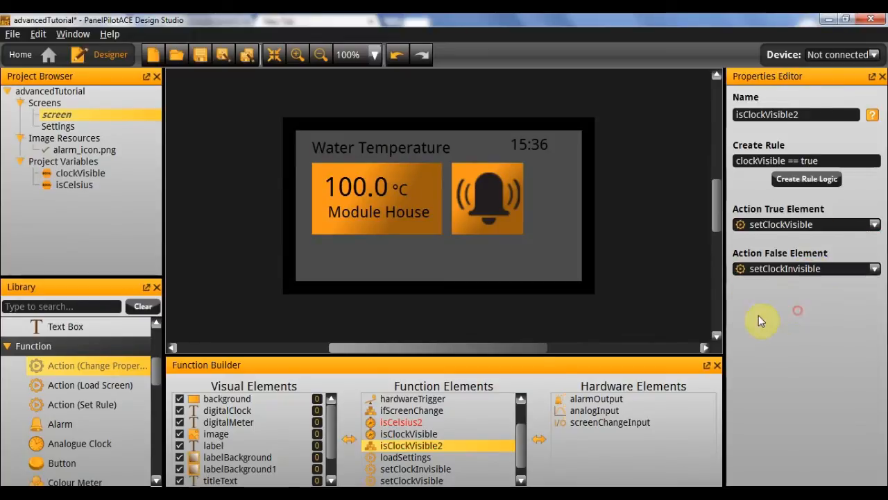
# - Add another Logic Builder to the Water Temperature screen's function elements and name it isCelsius3
pyautogui.scroll(1, 446, 438)
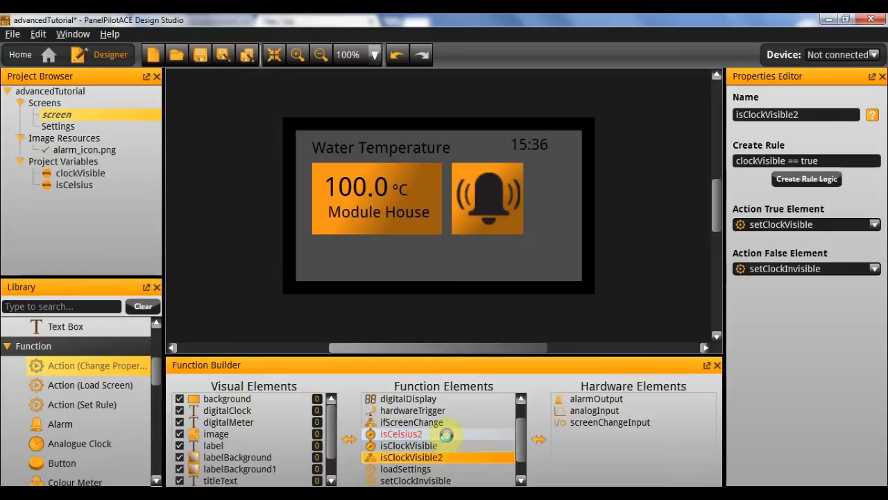
pyautogui.click(444, 433)
pyautogui.scroll(-1, 93, 430)
pyautogui.scroll(-8, 84, 437)
pyautogui.moveTo(75, 481); pyautogui.dragTo(479, 403)
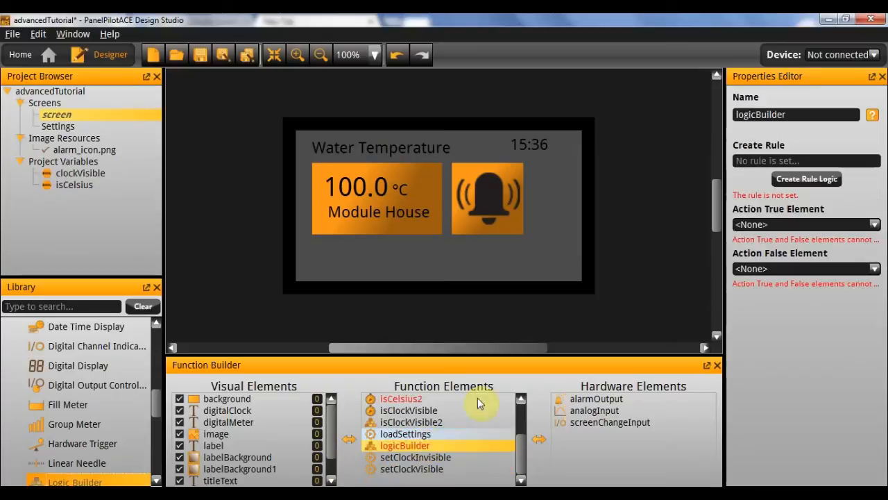
pyautogui.doubleClick(803, 113)
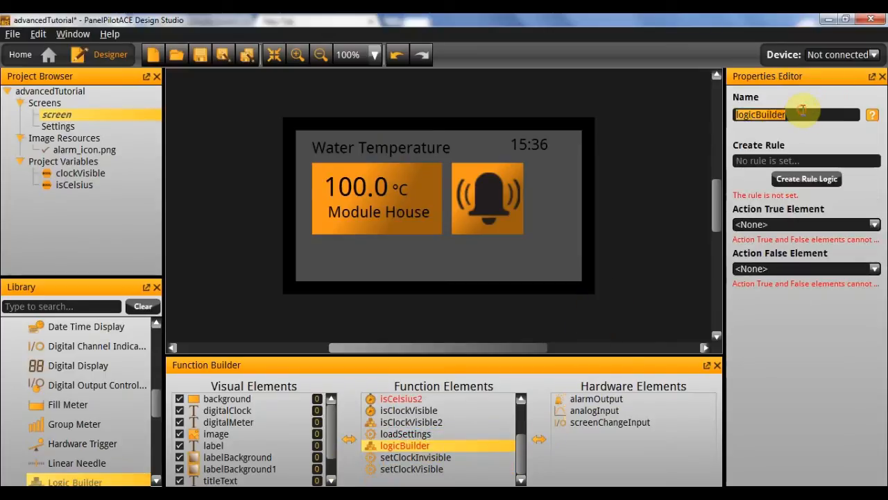
pyautogui.write('isCelsius3')
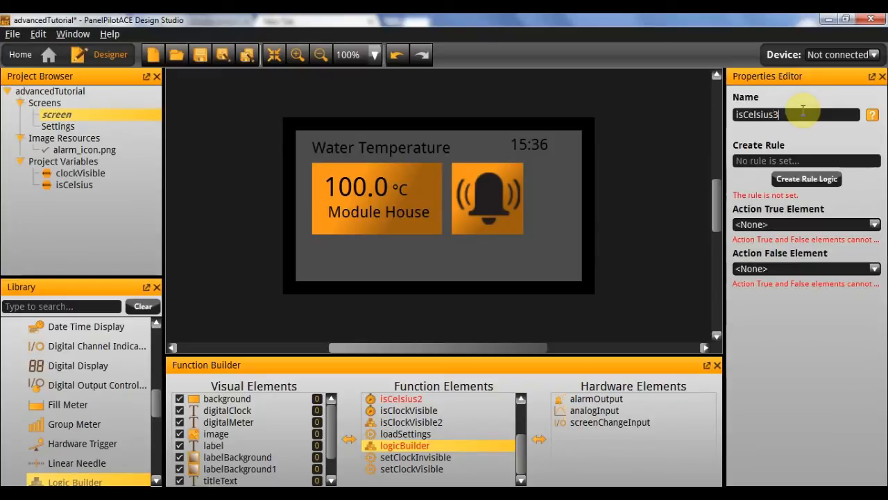
pyautogui.press('Return')
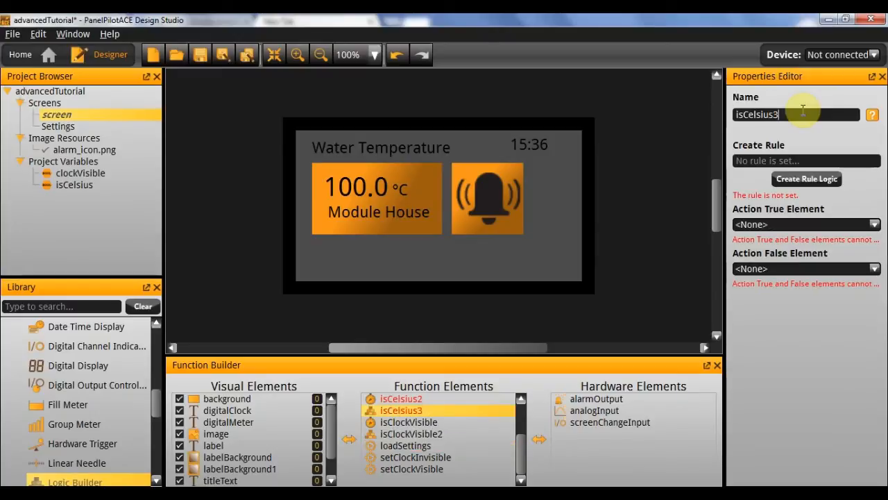
# - Create the rule isCelsius == true for the isCelsius3 Logic Builder
pyautogui.click(806, 178)
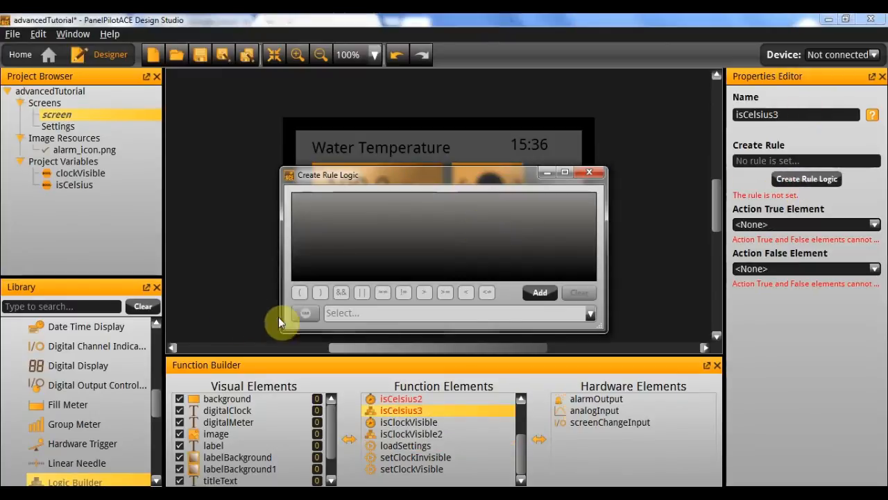
pyautogui.click(552, 292)
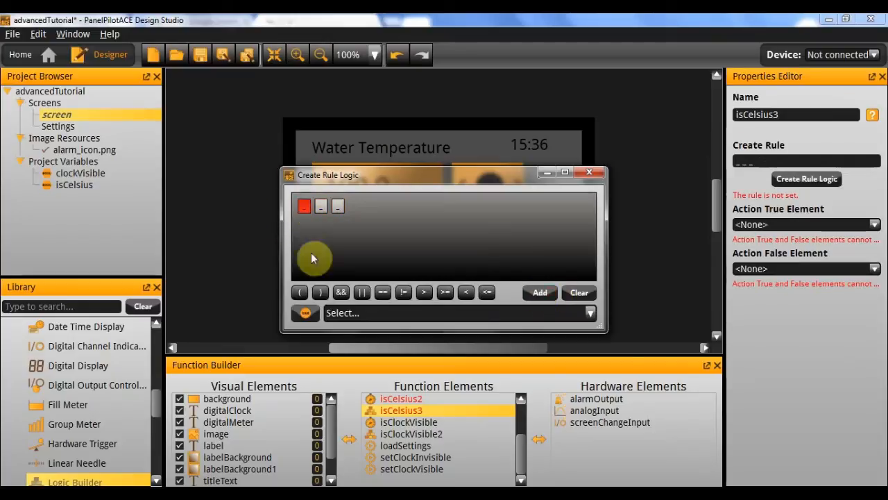
pyautogui.click(347, 313)
pyautogui.click(371, 354)
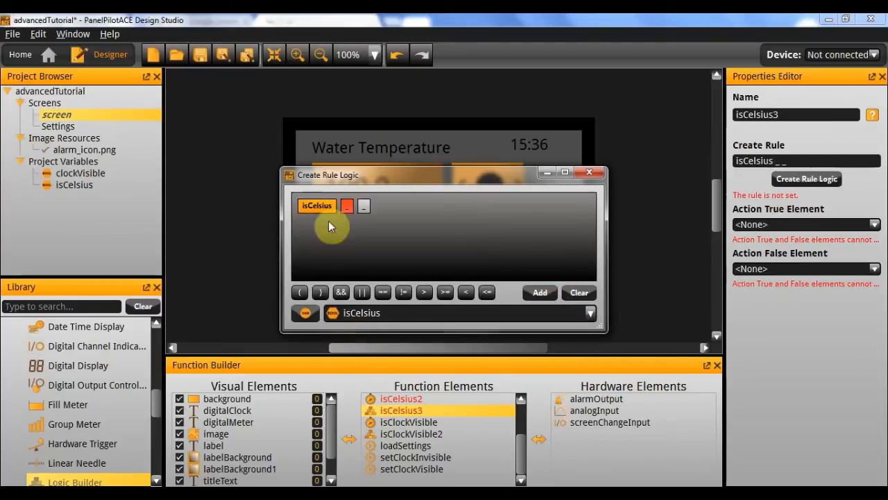
pyautogui.click(384, 293)
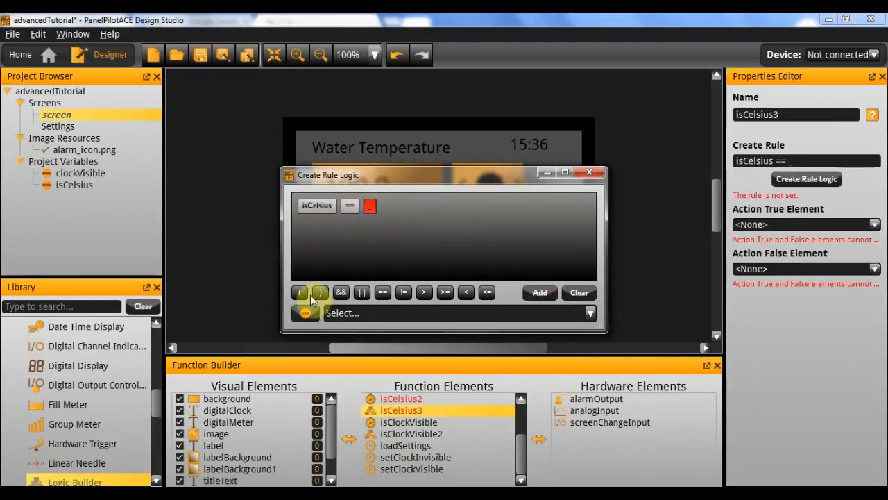
pyautogui.click(340, 312)
pyautogui.click(367, 370)
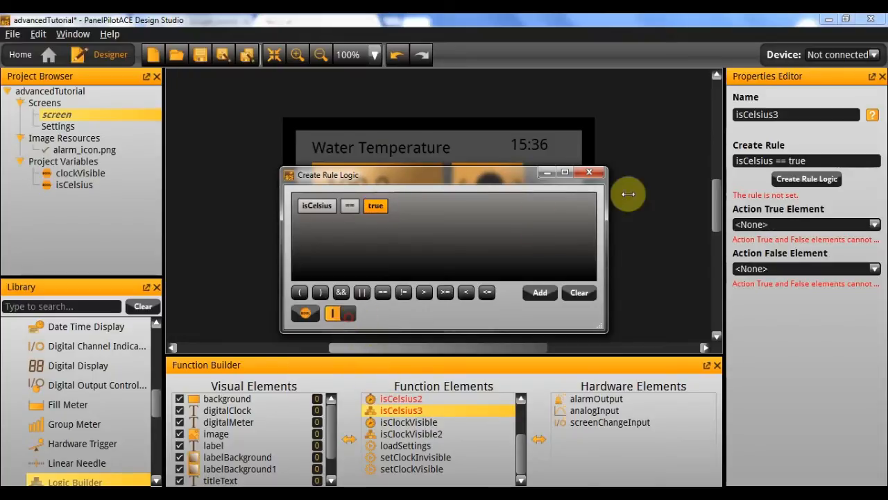
pyautogui.click(595, 172)
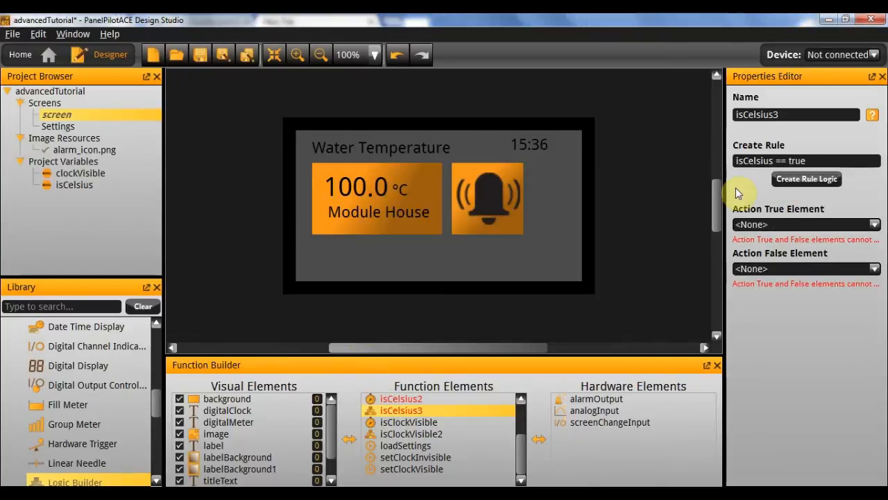
# - Set the isCelsius2 timer's action element to isCelsius3
pyautogui.scroll(1, 452, 411)
pyautogui.click(452, 424)
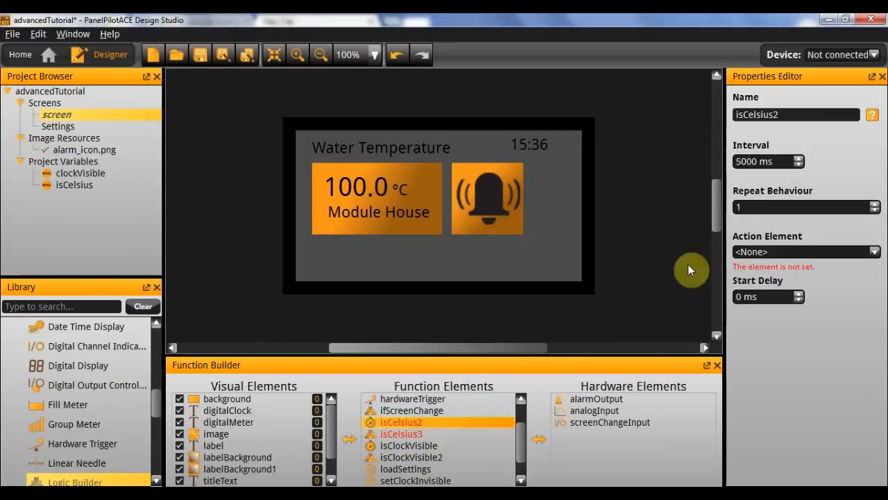
pyautogui.click(809, 251)
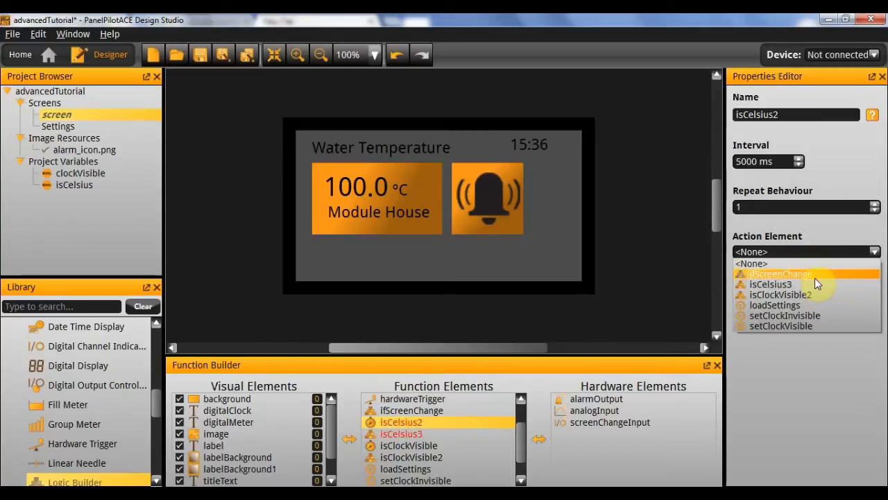
pyautogui.click(815, 287)
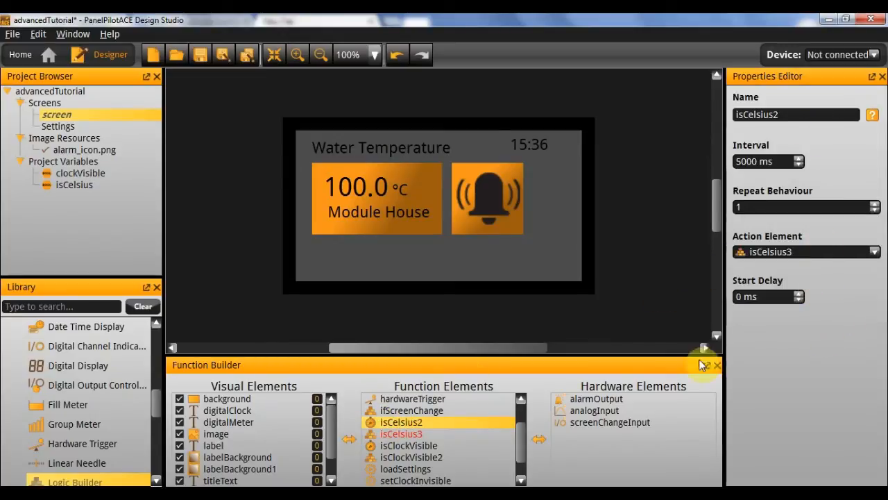
pyautogui.click(447, 434)
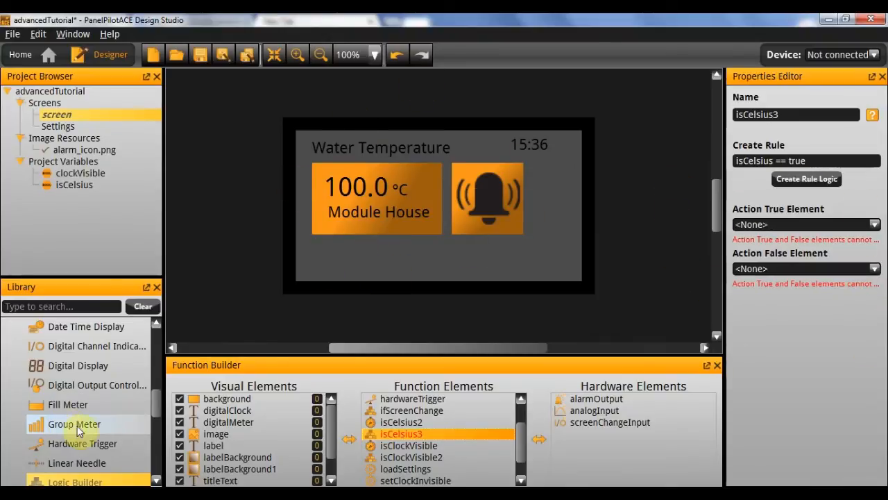
pyautogui.scroll(3, 116, 422)
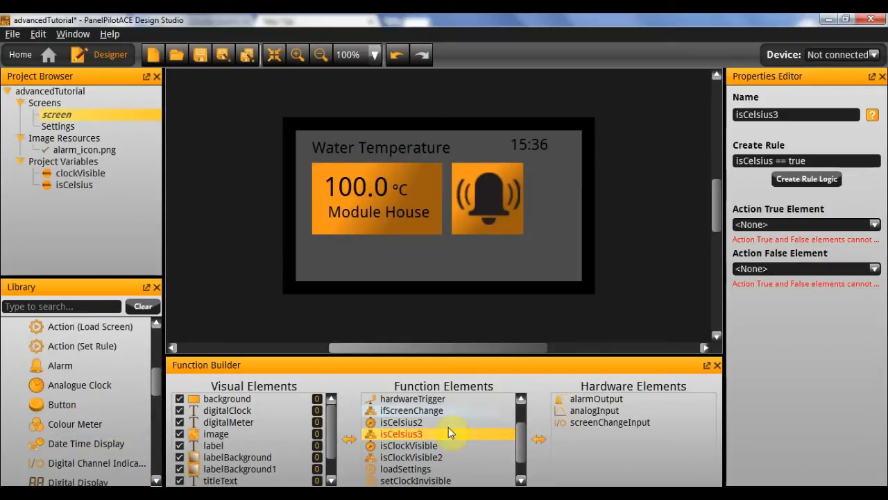
pyautogui.scroll(1, 448, 427)
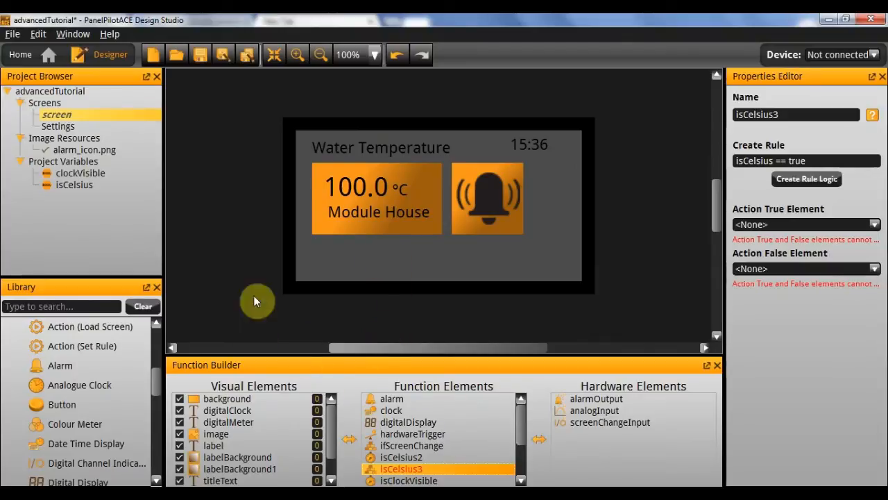
# - Duplicate the 100.0 digitalMeter text and place the copy just below the Module House panel
pyautogui.click(348, 186)
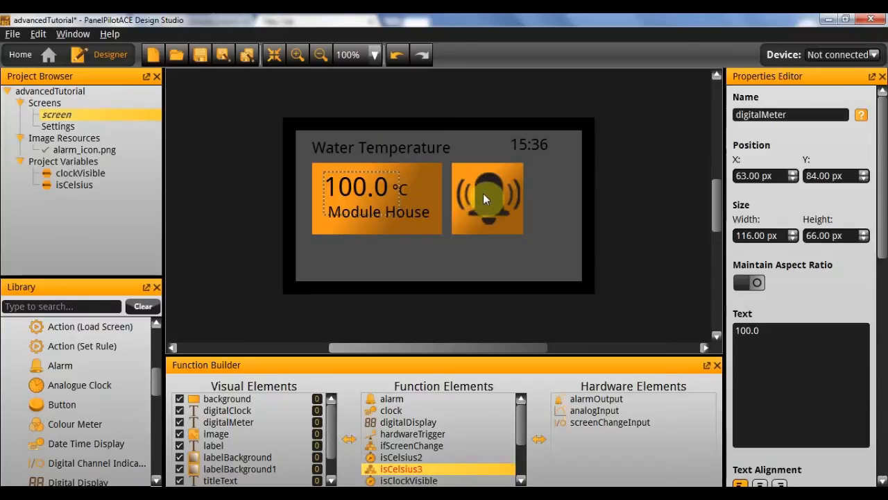
pyautogui.hotkey('ctrl', 'v')
pyautogui.moveTo(448, 200); pyautogui.dragTo(354, 249)
# - Rename the original temperature reading digitalMeterCelsius and its copy below the panel digitalMeterFahrenheit
pyautogui.click(365, 186)
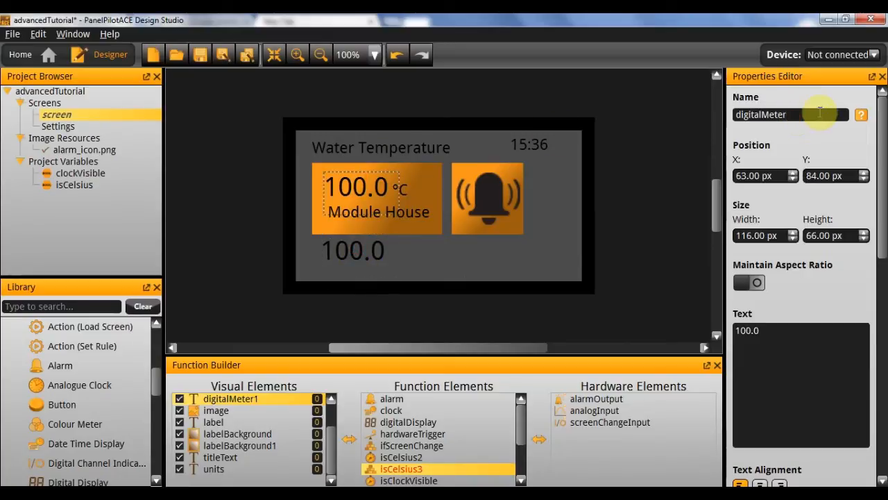
pyautogui.press('Return')
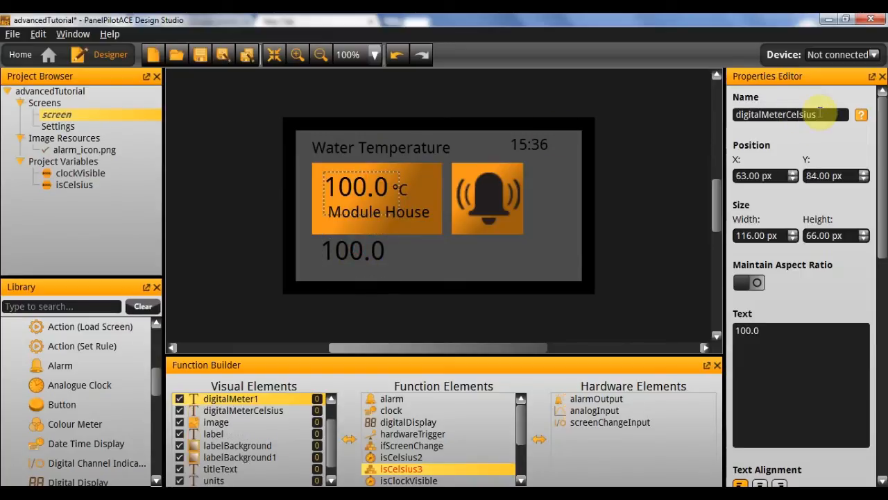
pyautogui.click(403, 192)
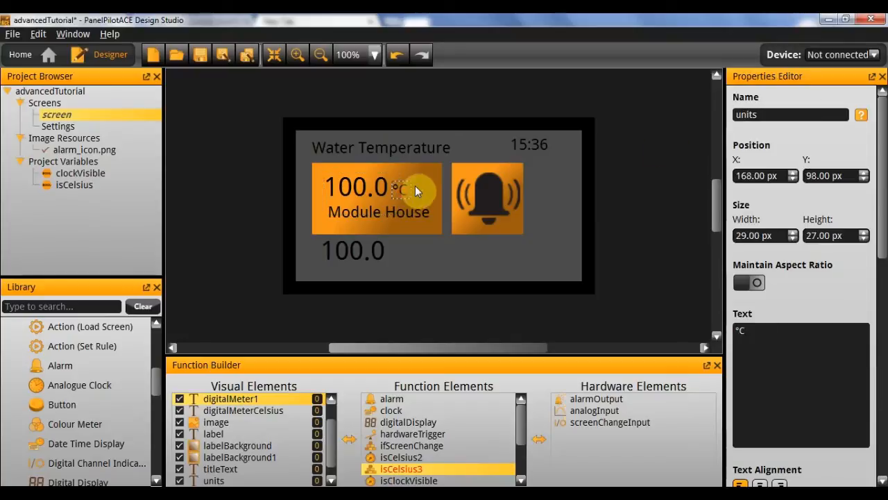
pyautogui.click(366, 254)
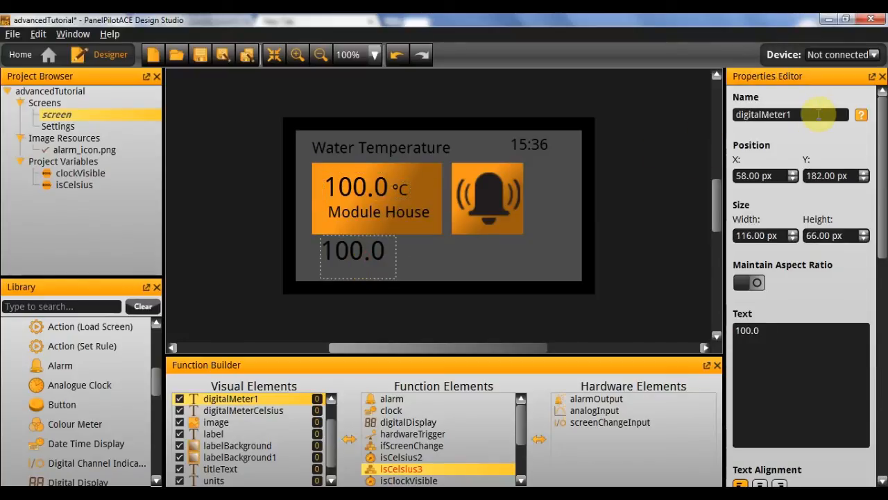
pyautogui.write('hrenheit')
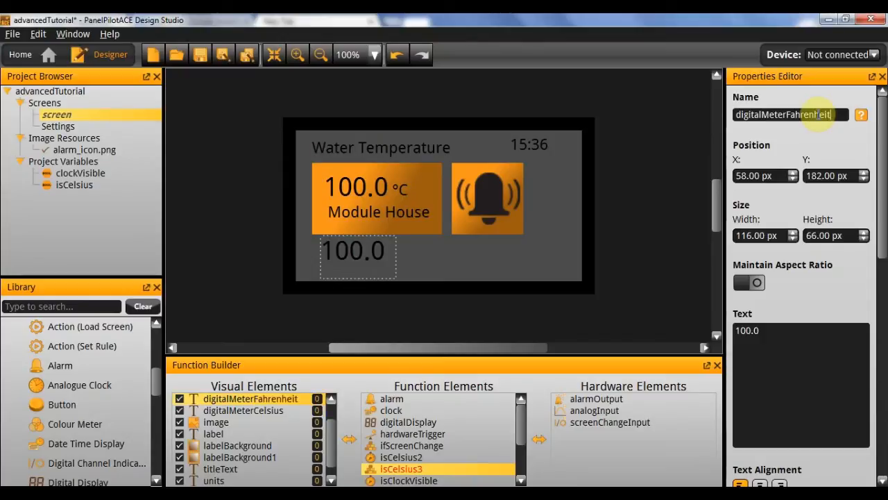
pyautogui.press('Return')
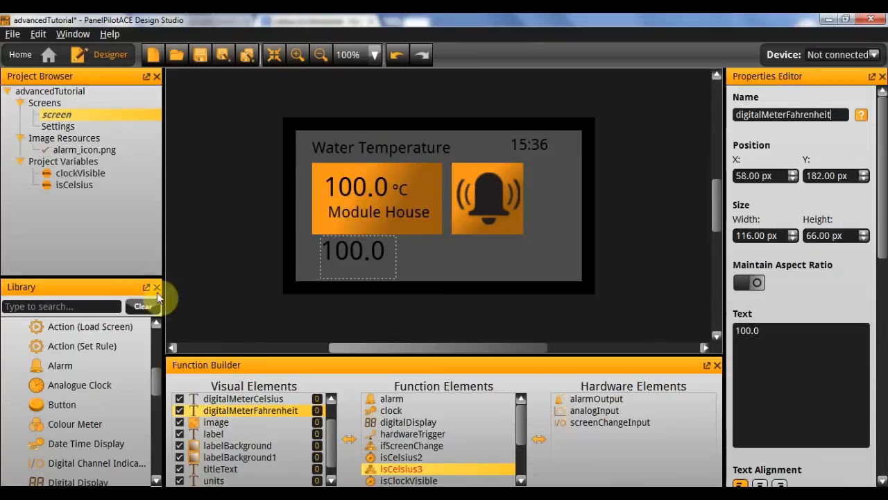
# - Change the text of digitalMeterFahrenheit to 212.0
pyautogui.tripleClick(779, 333)
pyautogui.write('2')
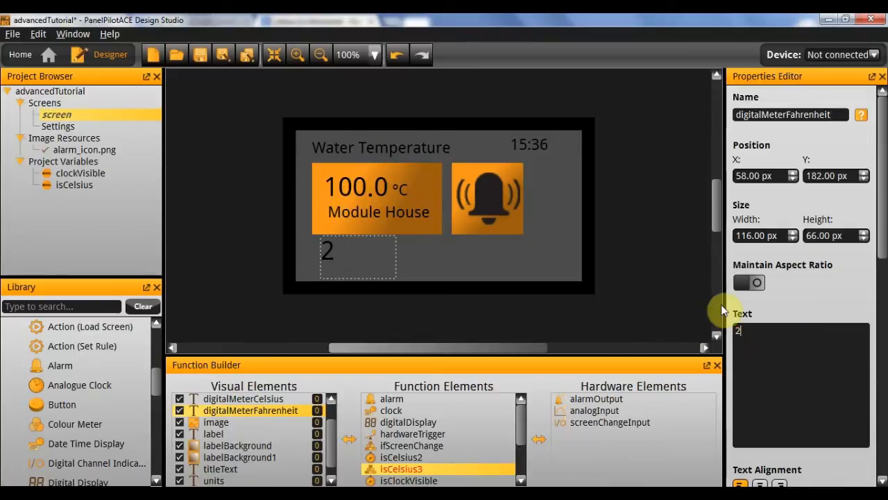
pyautogui.write('12.0')
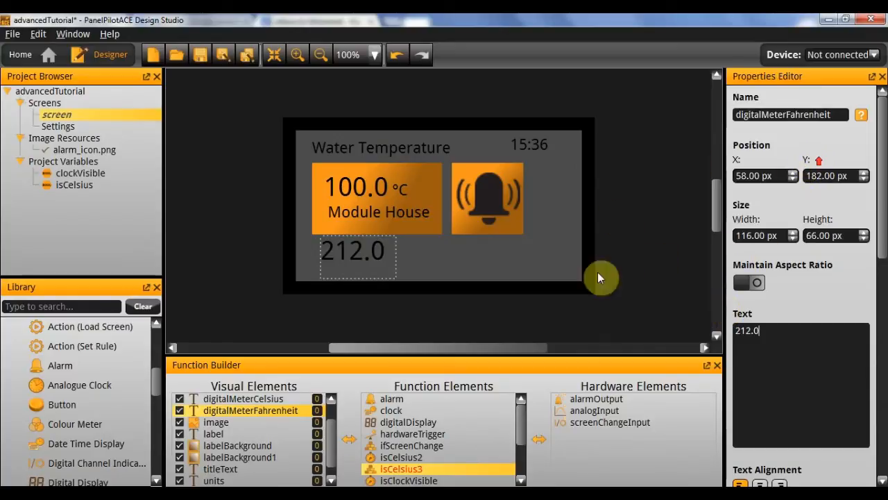
pyautogui.click(438, 267)
# - Align digitalMeterFahrenheit with the Celsius reading by setting its position to X 63 px and Y 84 px
pyautogui.click(357, 186)
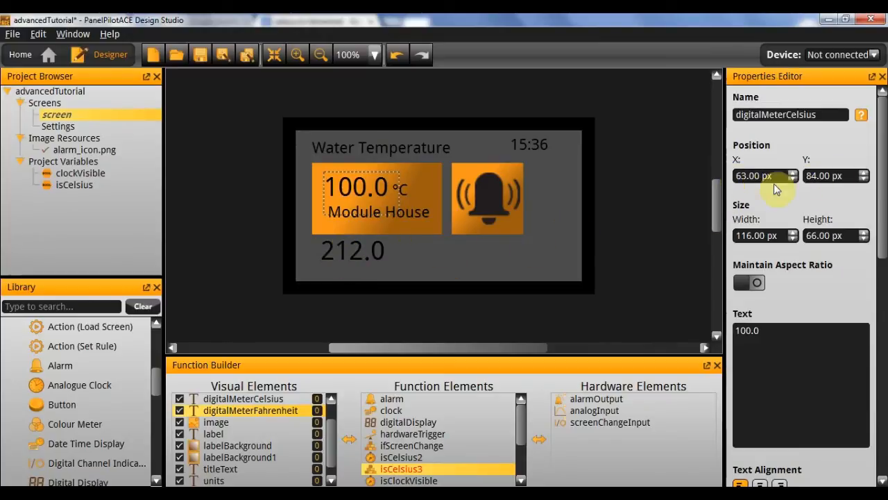
pyautogui.click(351, 246)
pyautogui.click(755, 177)
pyautogui.doubleClick(755, 178)
pyautogui.write('63')
pyautogui.press('Tab')
pyautogui.write('84')
pyautogui.click(763, 235)
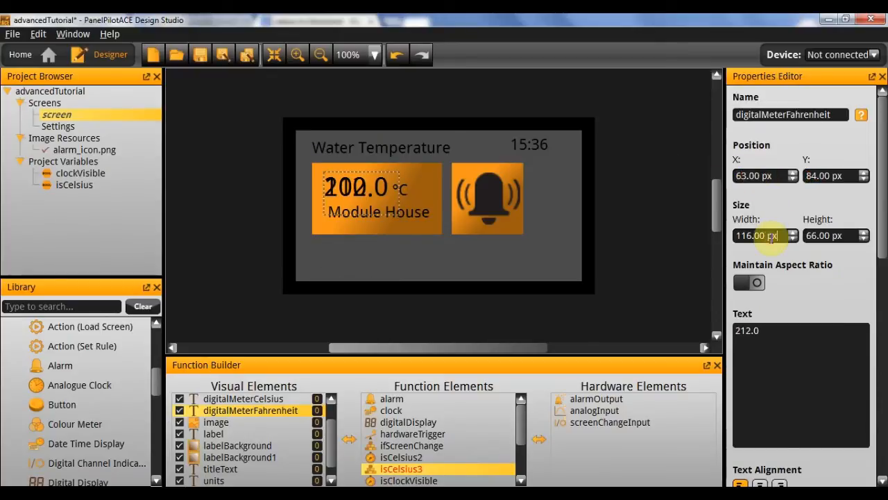
# - Turn off the Visible property of digitalMeterFahrenheit
pyautogui.scroll(-5, 787, 268)
pyautogui.scroll(-3, 789, 342)
pyautogui.click(749, 456)
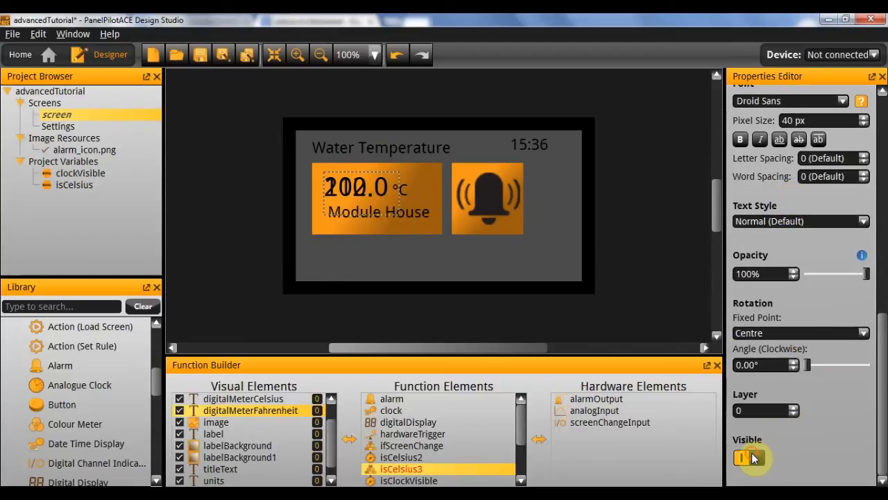
pyautogui.click(505, 308)
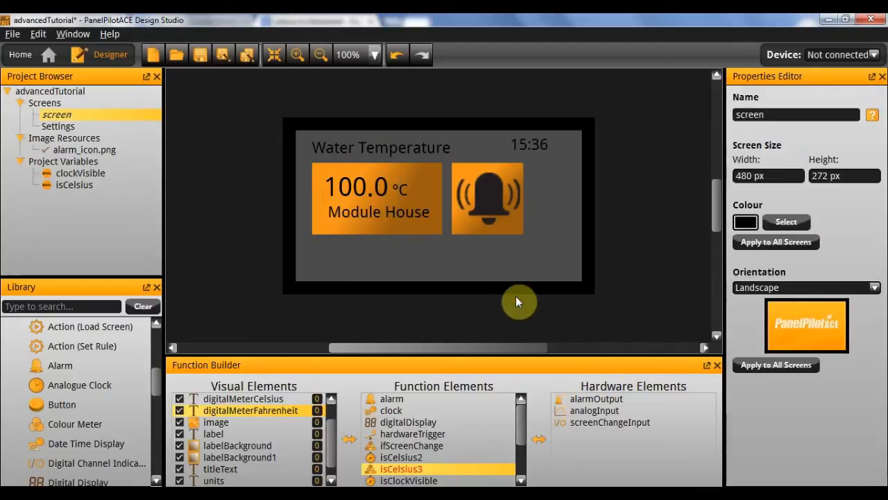
# - Add a Digital Display to the screen's function elements and name it digitalDisplayFahrenheit
pyautogui.click(401, 186)
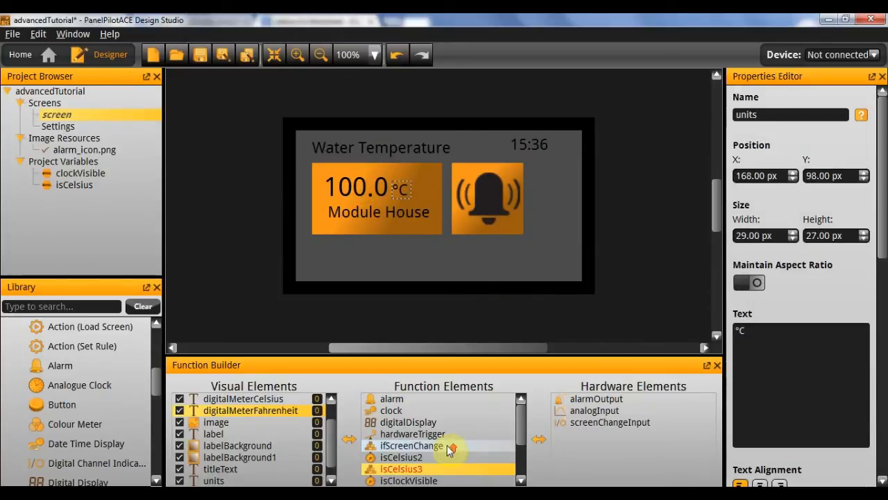
pyautogui.click(433, 421)
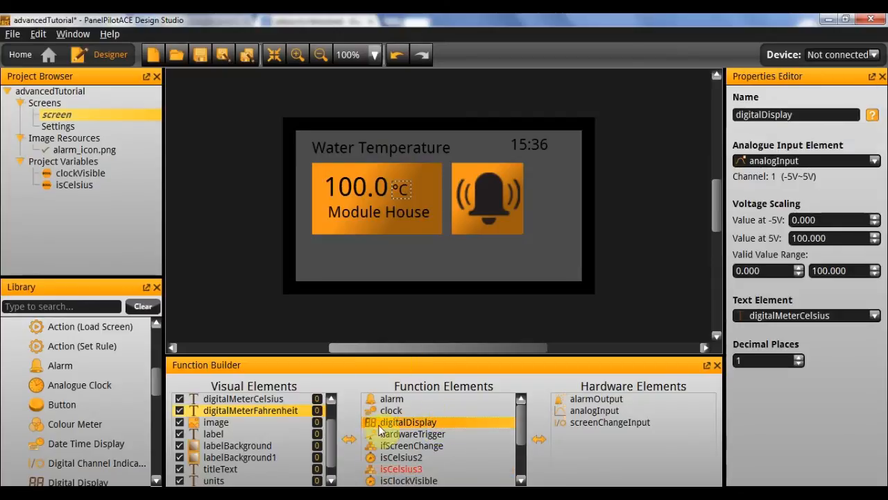
pyautogui.moveTo(69, 480); pyautogui.dragTo(450, 438)
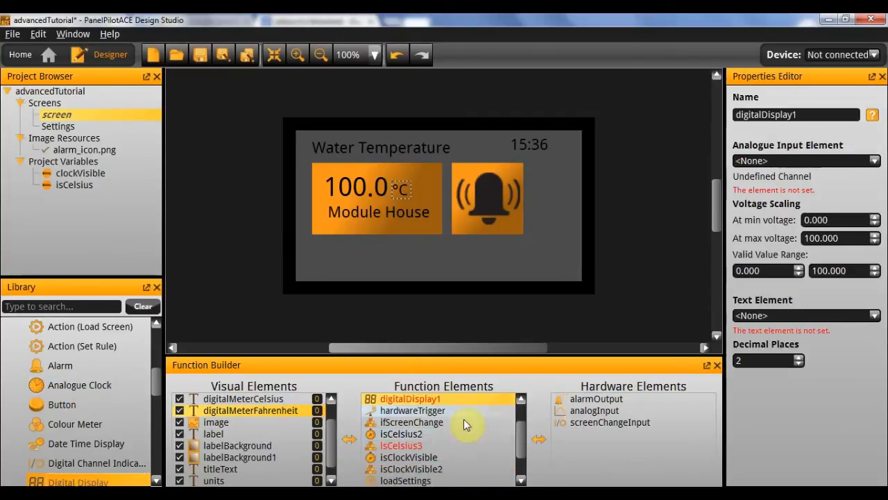
pyautogui.click(815, 114)
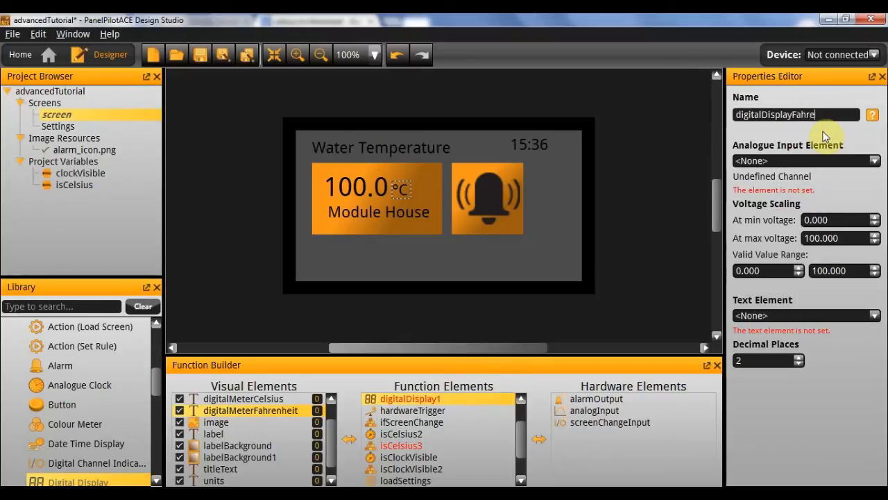
# - Link digitalDisplayFahrenheit to the analogInput analogue input element and the digitalMeterFahrenheit text element
pyautogui.click(816, 160)
pyautogui.click(811, 178)
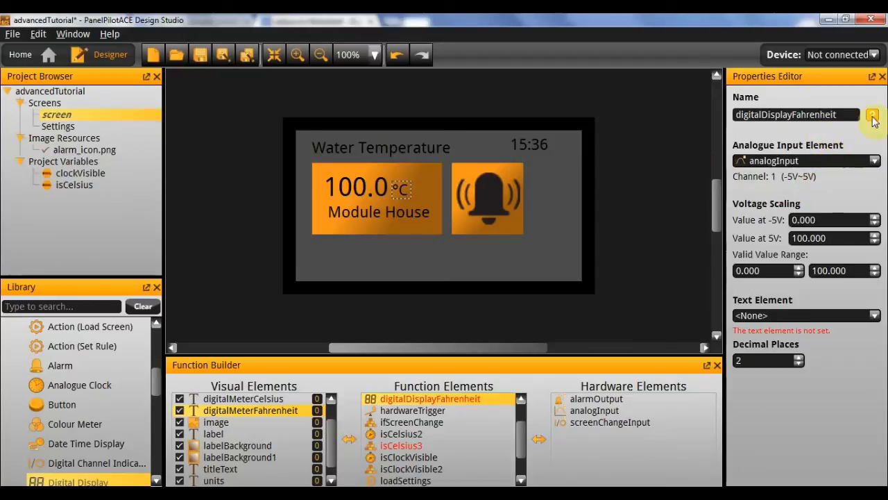
pyautogui.click(746, 315)
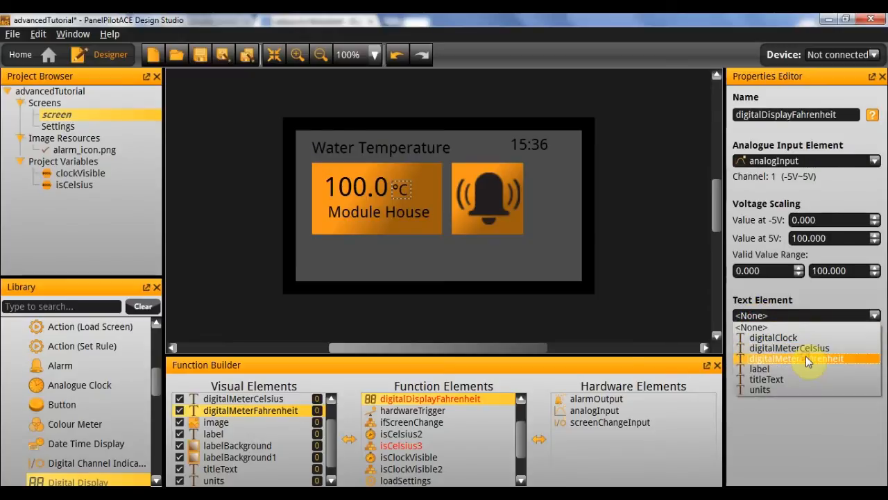
pyautogui.click(805, 358)
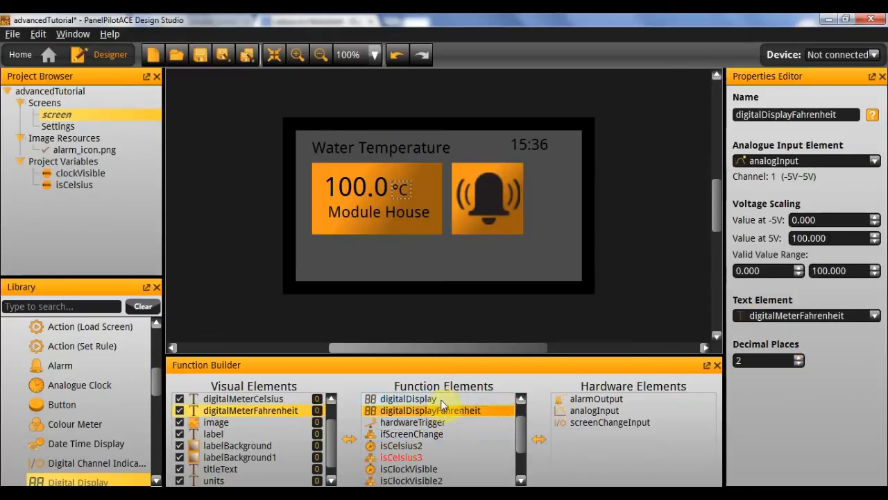
# - Rename the original digitalDisplay function element to digitalDisplayCelsius
pyautogui.click(441, 400)
pyautogui.click(825, 115)
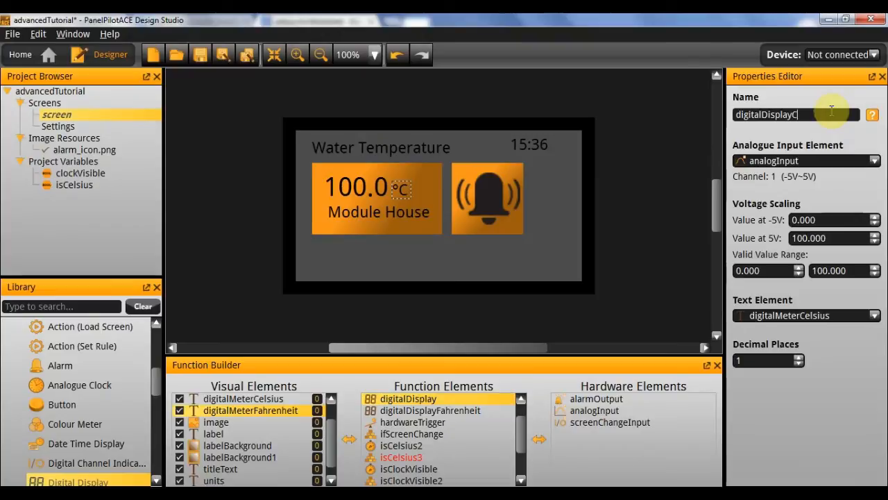
pyautogui.write('Celsius')
pyautogui.press('Return')
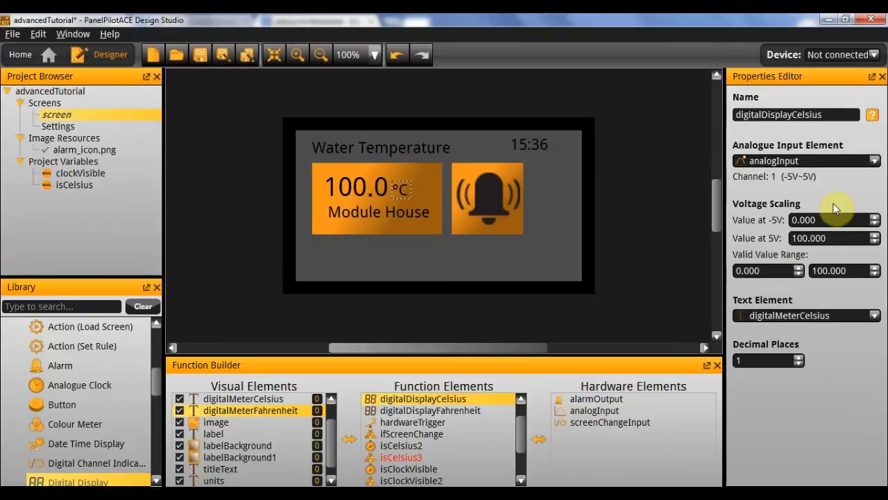
# - Set digitalDisplayFahrenheit's voltage scaling to 32 at -5V and 212 at 5V, and its valid range maximum to 212
pyautogui.click(436, 409)
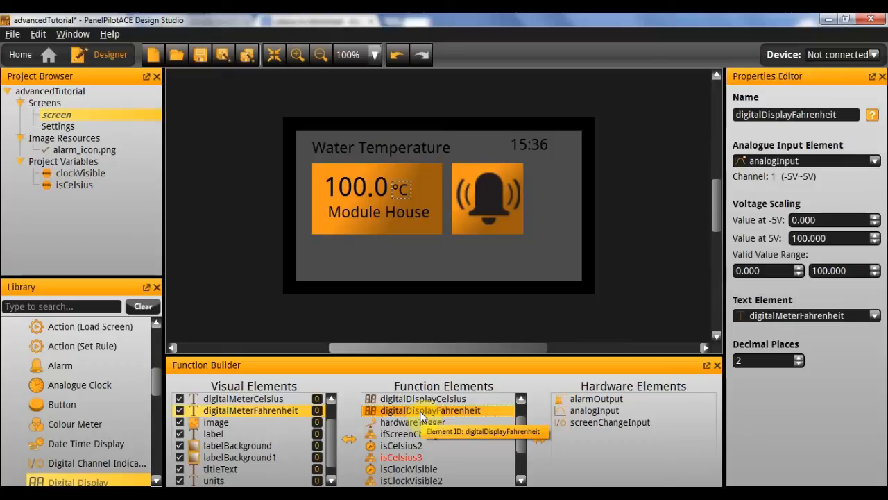
pyautogui.doubleClick(853, 219)
pyautogui.write('32')
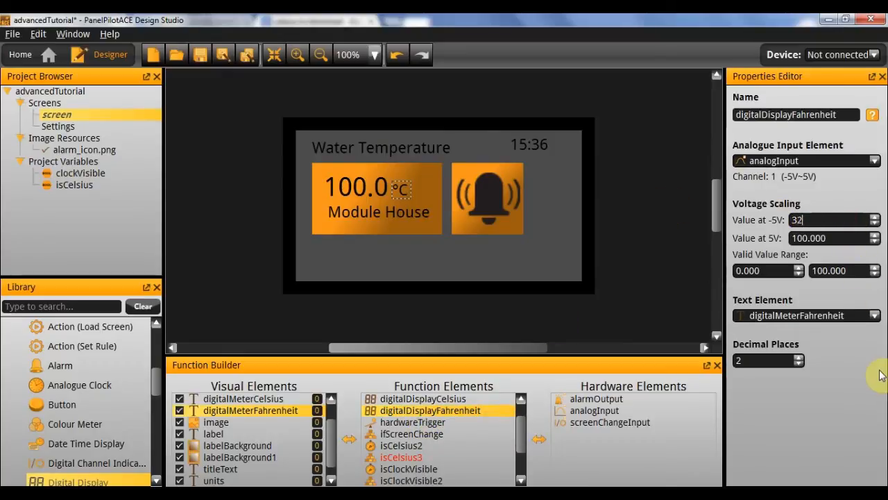
pyautogui.press('Tab')
pyautogui.write('212')
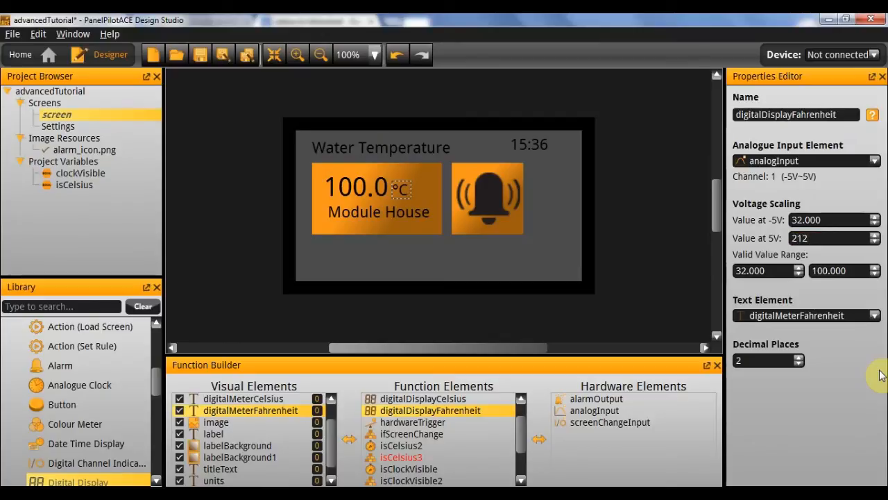
pyautogui.press('Return')
pyautogui.moveTo(875, 273); pyautogui.dragTo(701, 254)
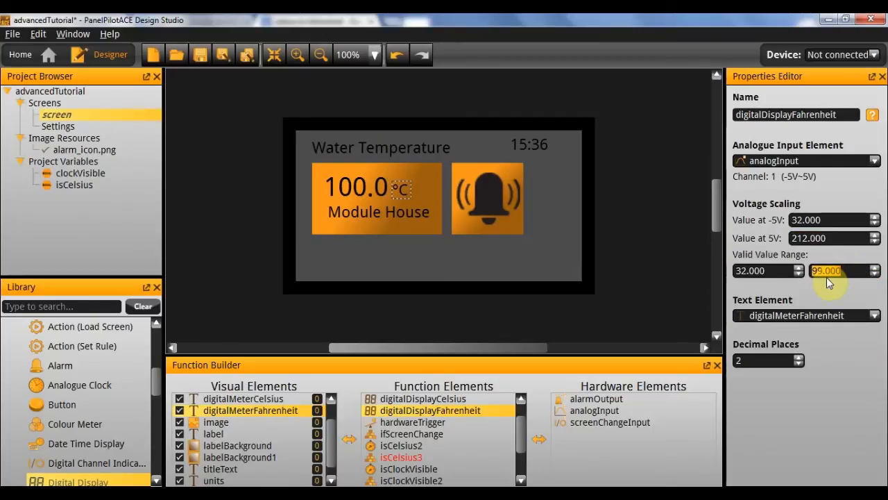
pyautogui.write('212')
pyautogui.press('Return')
# - Add two Change Property actions to the screen's function elements and name one of them setCelsius
pyautogui.click(451, 458)
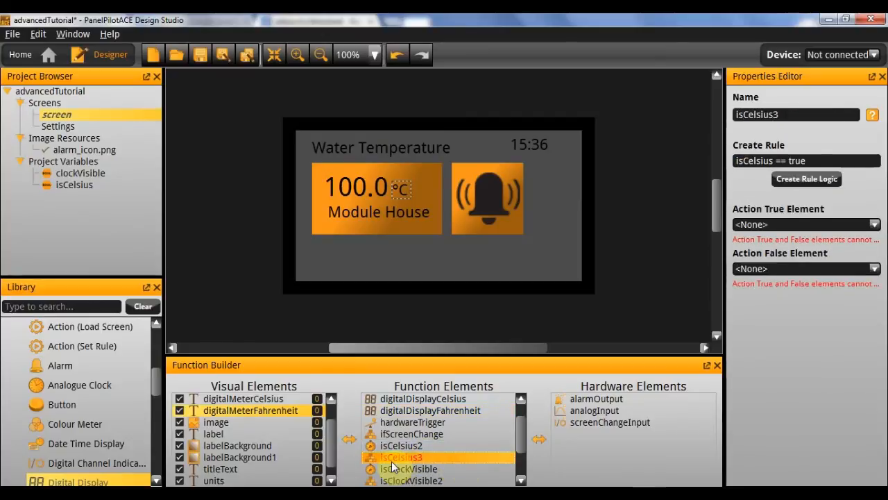
pyautogui.scroll(6, 96, 366)
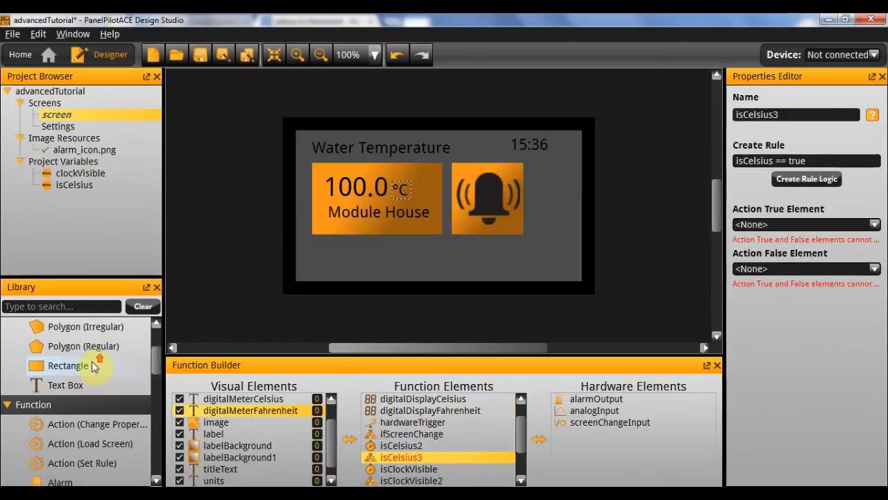
pyautogui.scroll(-1, 95, 366)
pyautogui.doubleClick(104, 408)
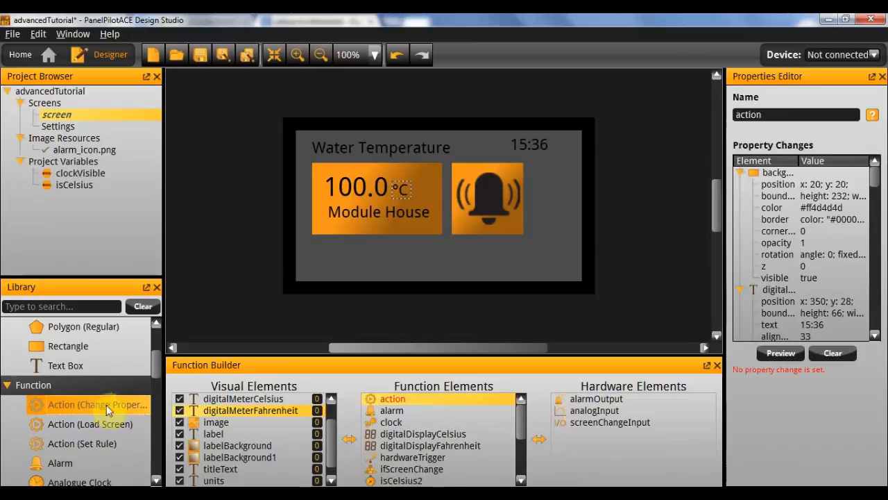
pyautogui.doubleClick(106, 405)
pyautogui.doubleClick(791, 114)
pyautogui.write('setCelsius')
pyautogui.press('Return')
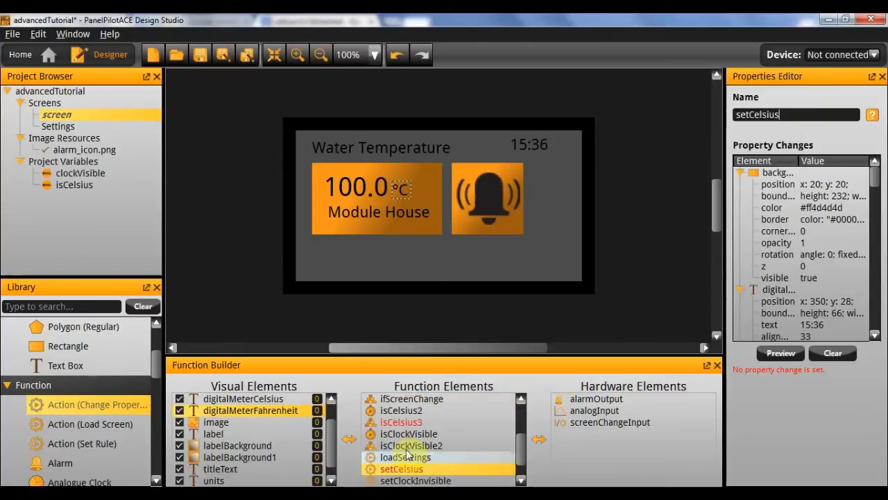
# - Rename the other new Change Property action as setFahrenheit
pyautogui.scroll(3, 419, 442)
pyautogui.click(409, 399)
pyautogui.click(818, 116)
pyautogui.doubleClick(818, 117)
pyautogui.write('setFahrenheit')
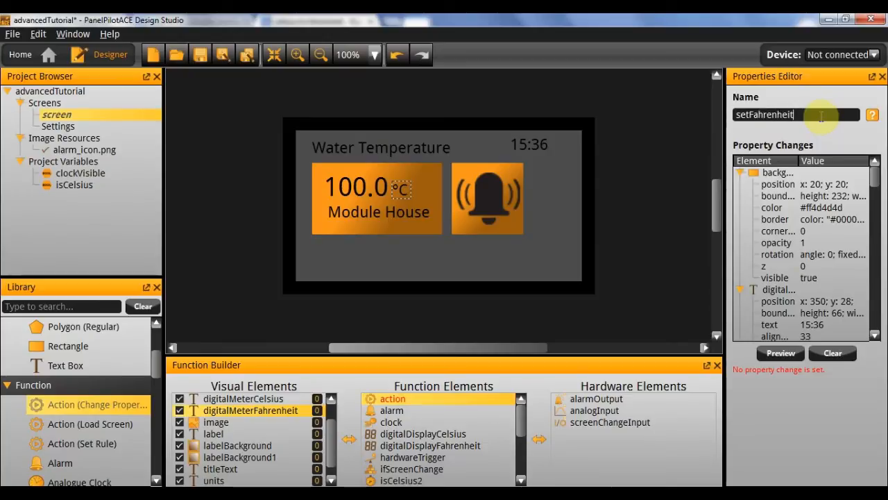
pyautogui.press('Return')
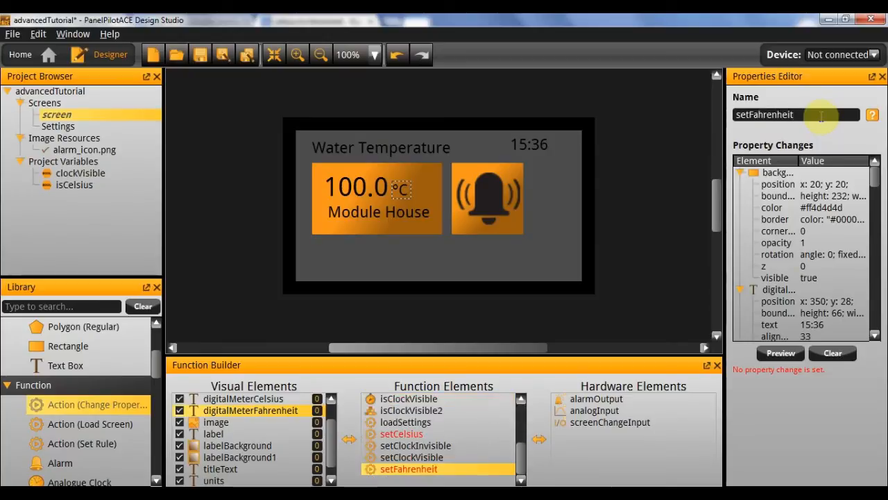
# - In the setCelsius action, include a property change that keeps digitalMeterCelsius's Visible property on
pyautogui.click(406, 435)
pyautogui.doubleClick(788, 175)
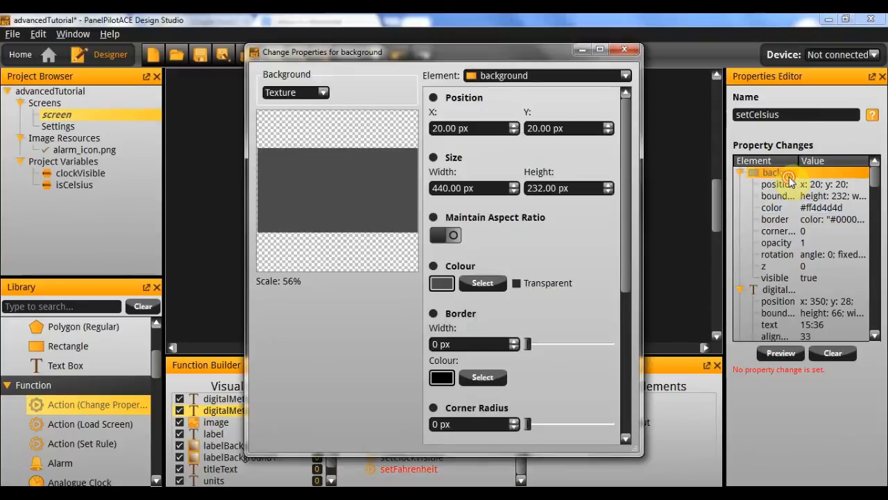
pyautogui.click(610, 75)
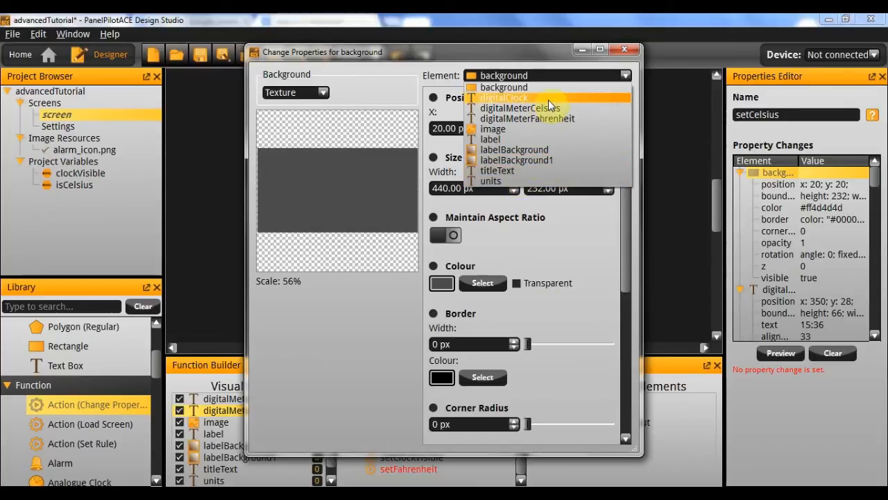
pyautogui.click(529, 110)
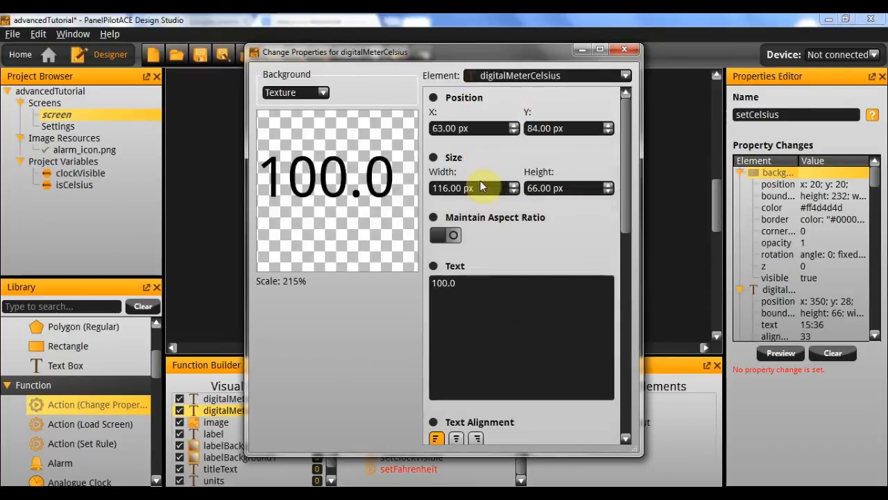
pyautogui.scroll(-10, 458, 229)
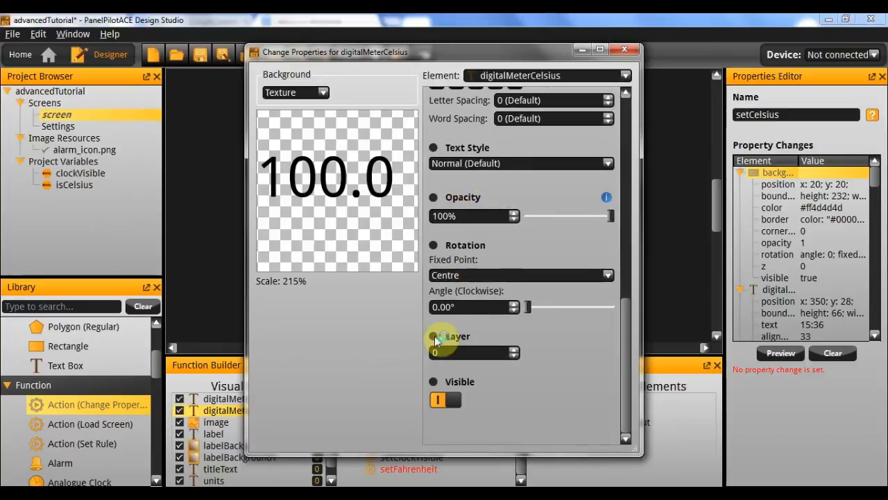
pyautogui.click(433, 381)
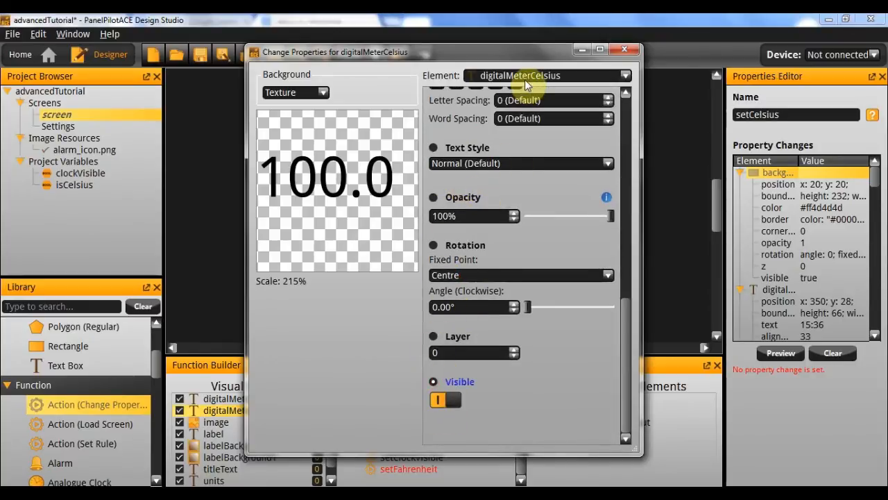
# - In the setCelsius action, add a property change that turns off Visible for digitalMeterFahrenheit
pyautogui.click(525, 79)
pyautogui.click(543, 120)
pyautogui.scroll(-10, 476, 234)
pyautogui.click(436, 400)
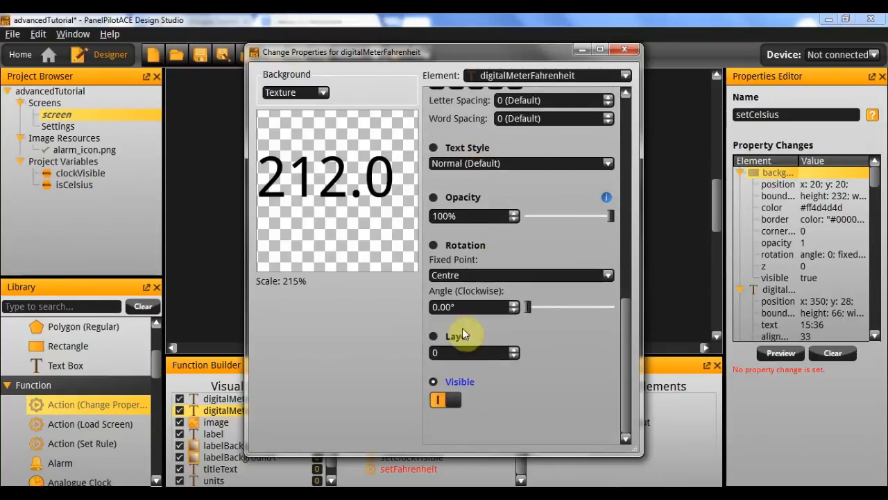
pyautogui.click(447, 403)
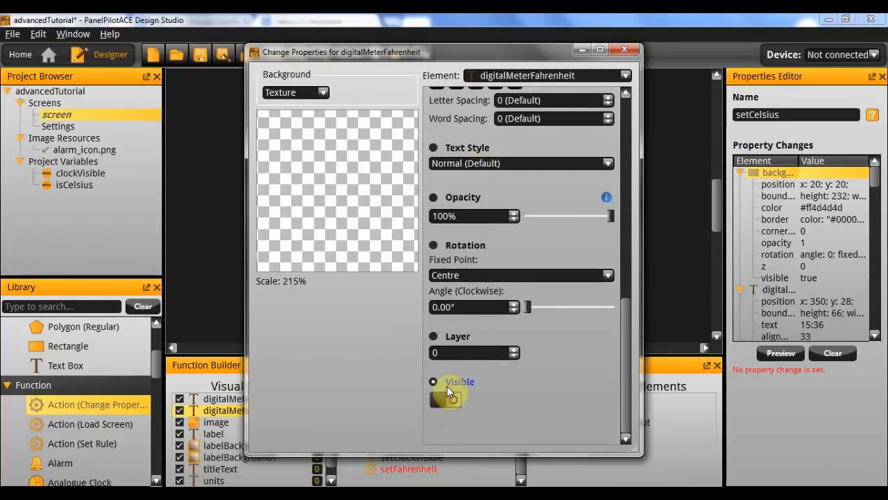
# - Include the units element's text °C as a property change in setCelsius and close the property changes dialog
pyautogui.click(528, 76)
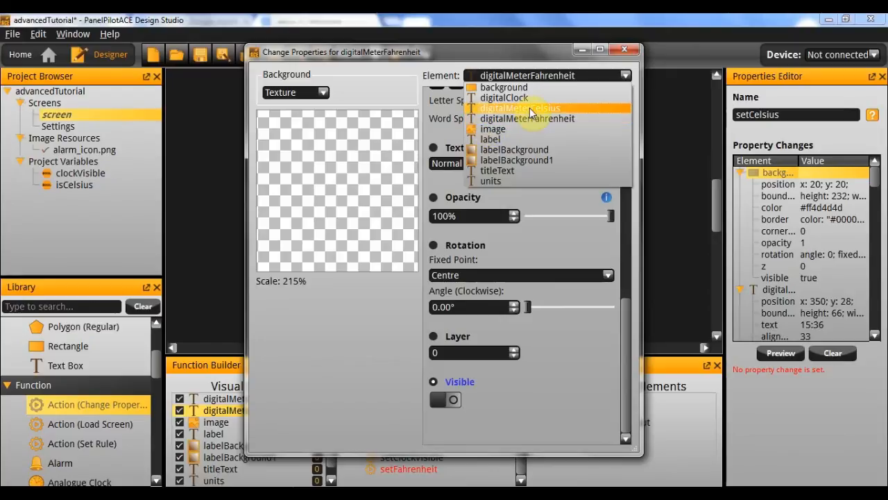
pyautogui.click(509, 180)
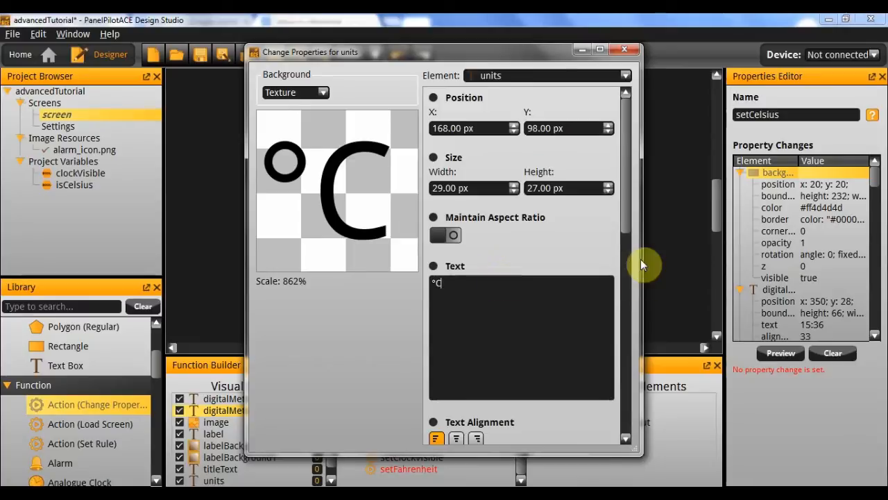
pyautogui.click(432, 265)
pyautogui.click(632, 50)
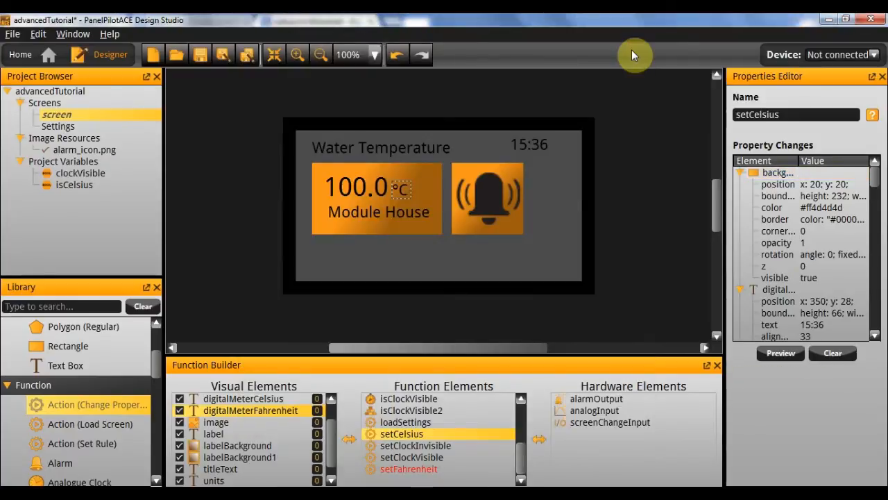
# - In the setFahrenheit action, add a property change that turns off Visible for digitalMeterCelsius
pyautogui.click(435, 469)
pyautogui.doubleClick(777, 173)
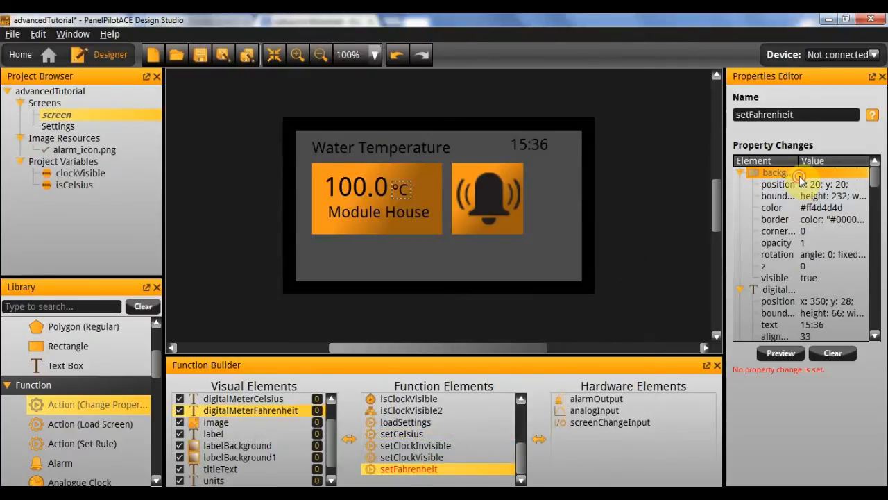
pyautogui.scroll(-3, 534, 202)
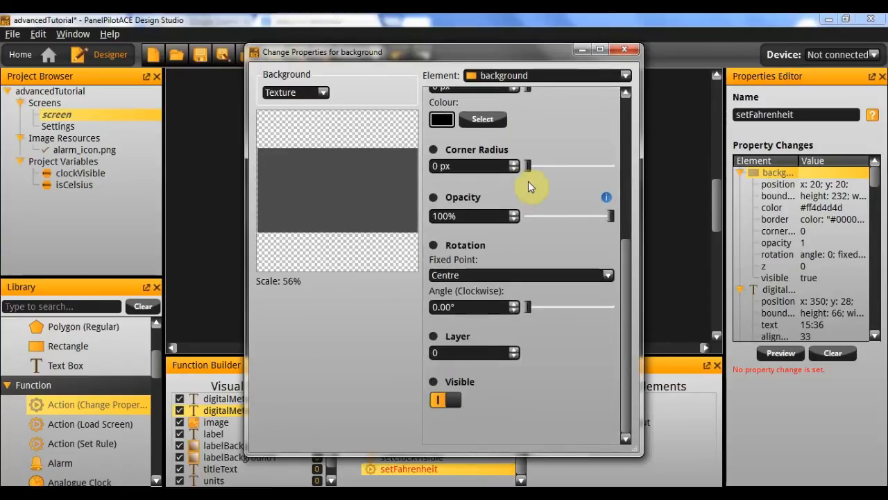
pyautogui.click(527, 75)
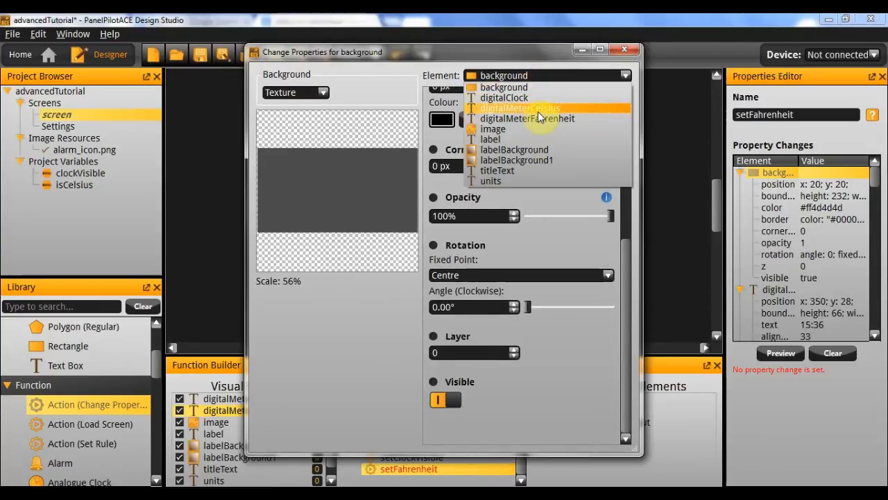
pyautogui.click(541, 109)
pyautogui.scroll(-8, 520, 183)
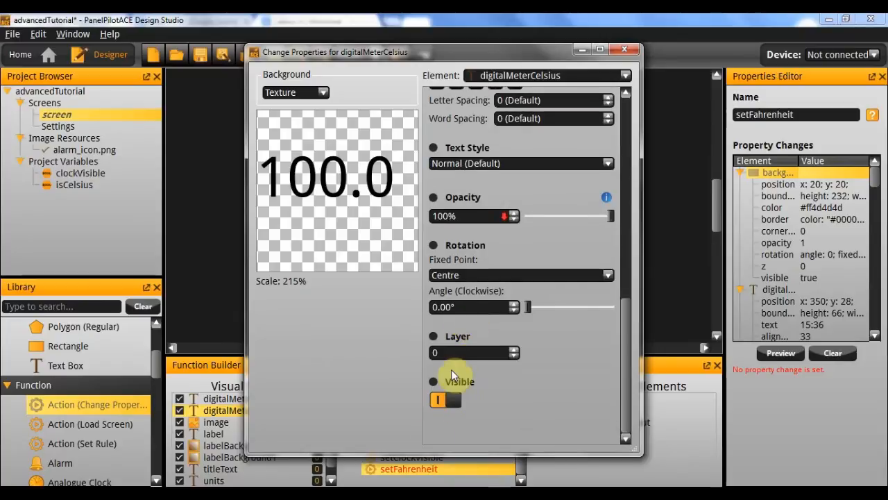
pyautogui.click(452, 401)
# - In the setFahrenheit action, add a property change that turns on Visible for digitalMeterFahrenheit
pyautogui.click(557, 74)
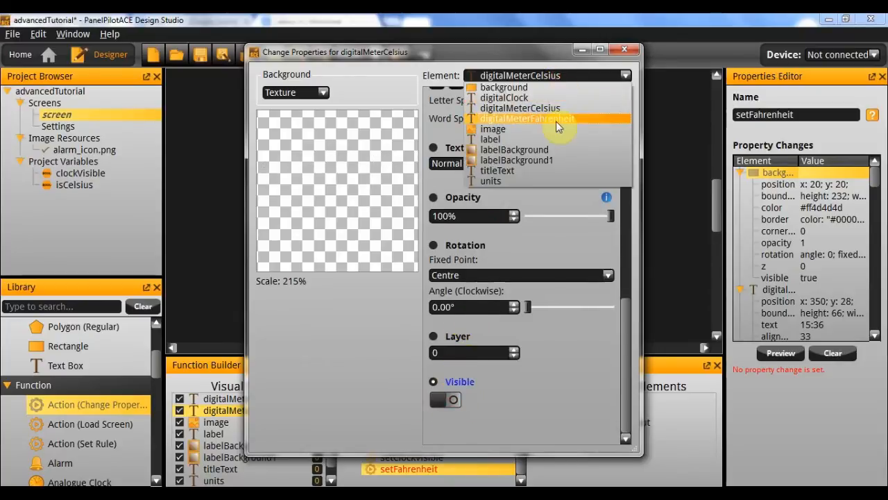
pyautogui.click(560, 120)
pyautogui.scroll(-8, 502, 258)
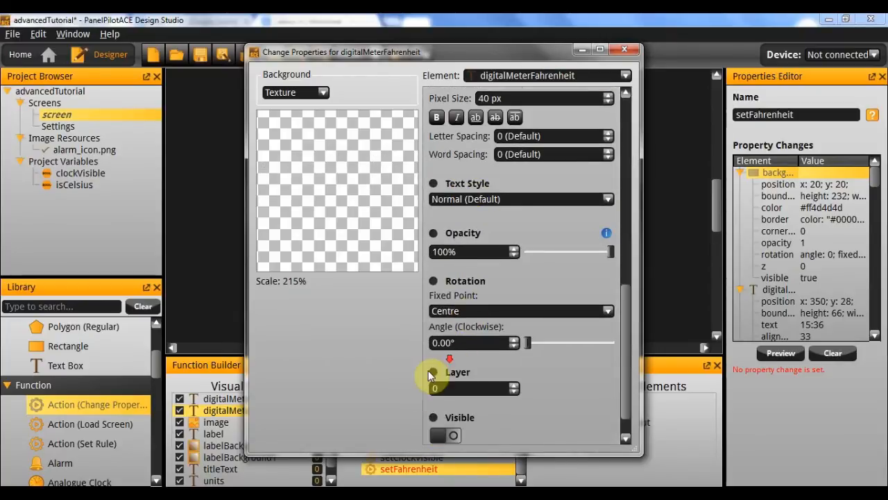
pyautogui.click(437, 397)
# - Change the units element's text to °F in the setFahrenheit action and close the property changes dialog
pyautogui.click(591, 72)
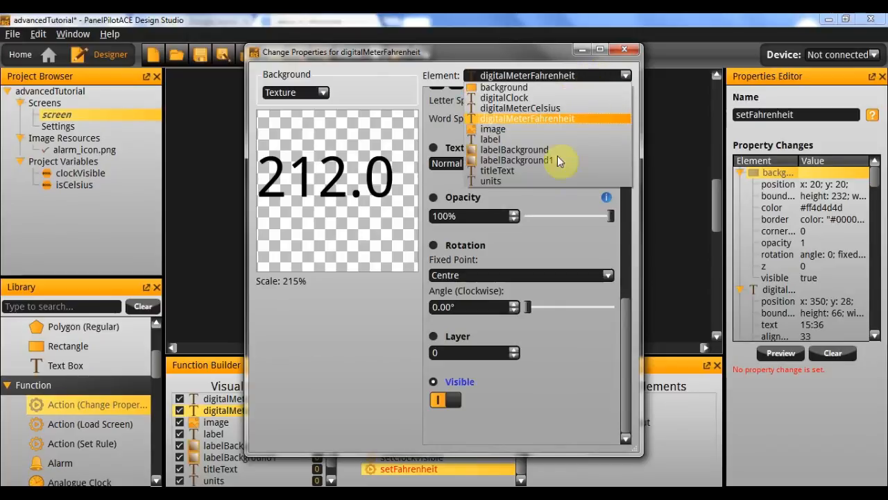
pyautogui.click(544, 182)
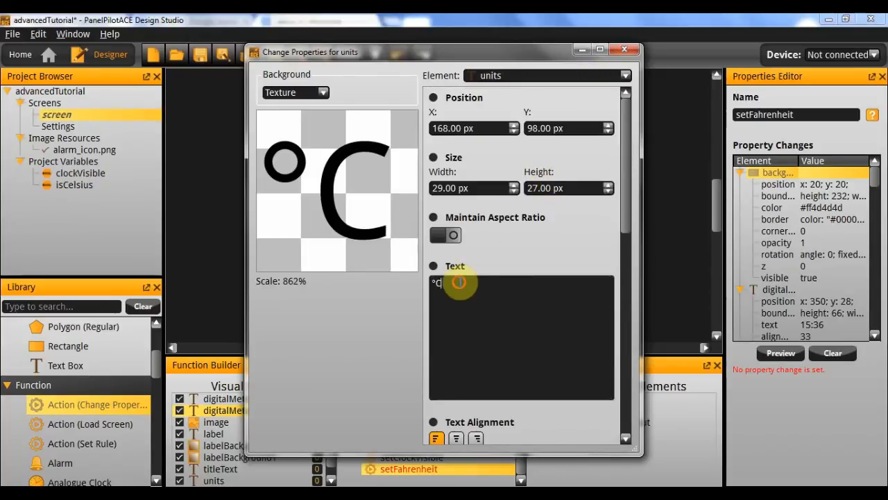
pyautogui.press('BackSpace')
pyautogui.write('F')
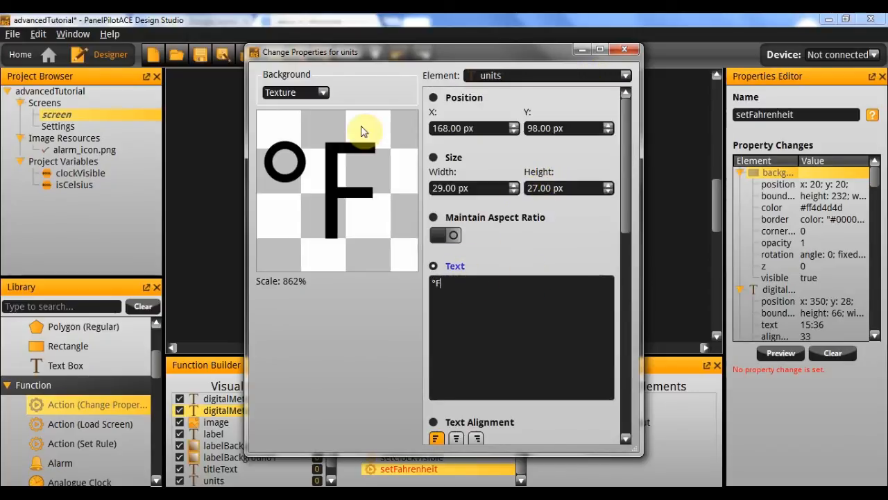
pyautogui.click(626, 50)
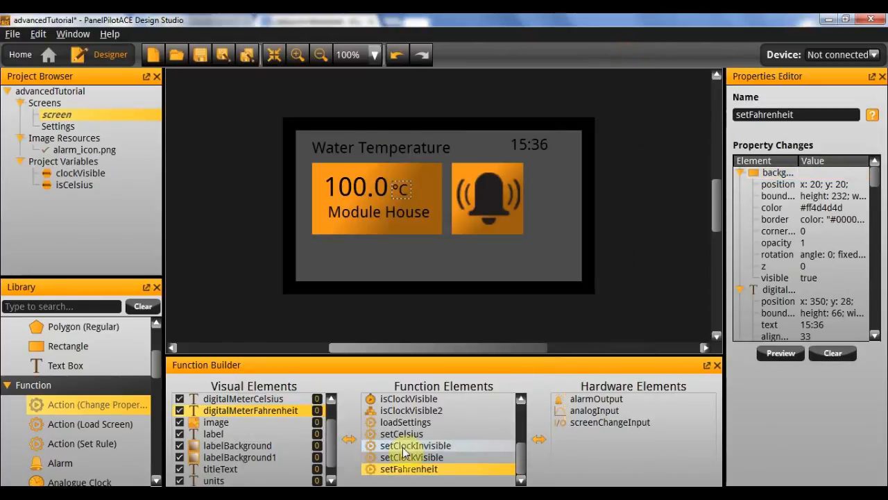
# - For the isCelsius3 rule, assign setCelsius as the Action True element and setFahrenheit as the Action False element
pyautogui.scroll(3, 404, 452)
pyautogui.click(424, 445)
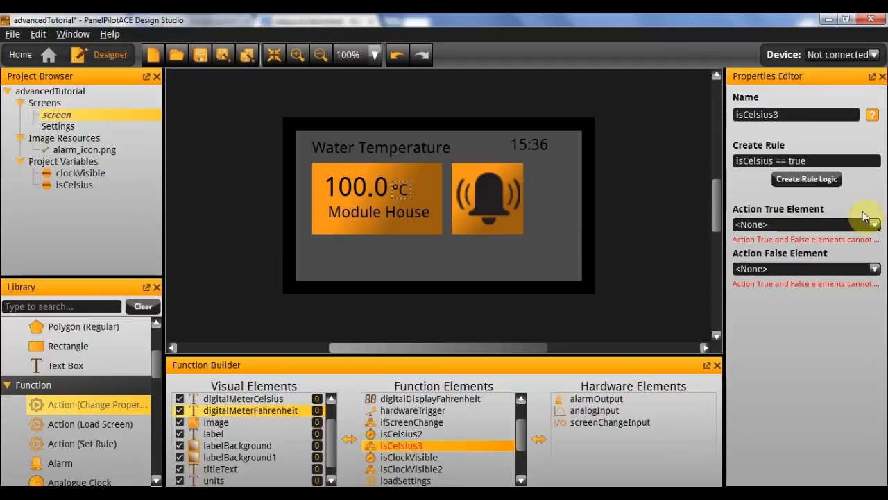
pyautogui.click(797, 225)
pyautogui.click(791, 276)
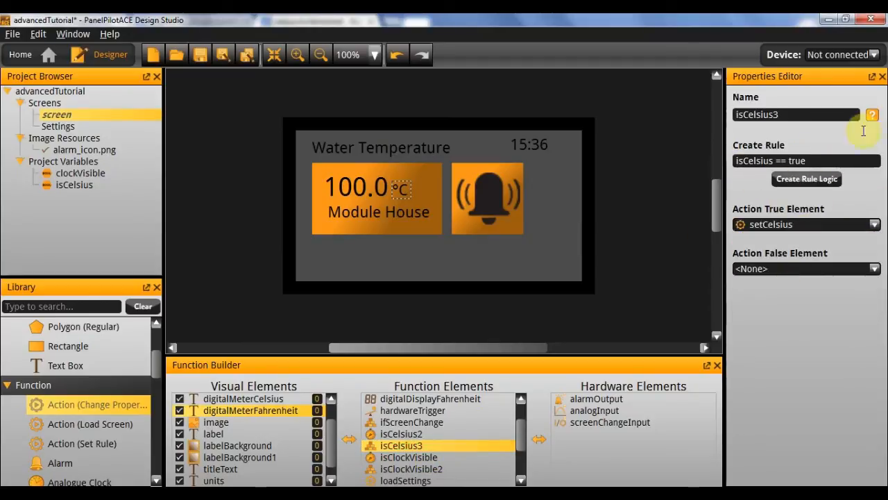
pyautogui.click(772, 270)
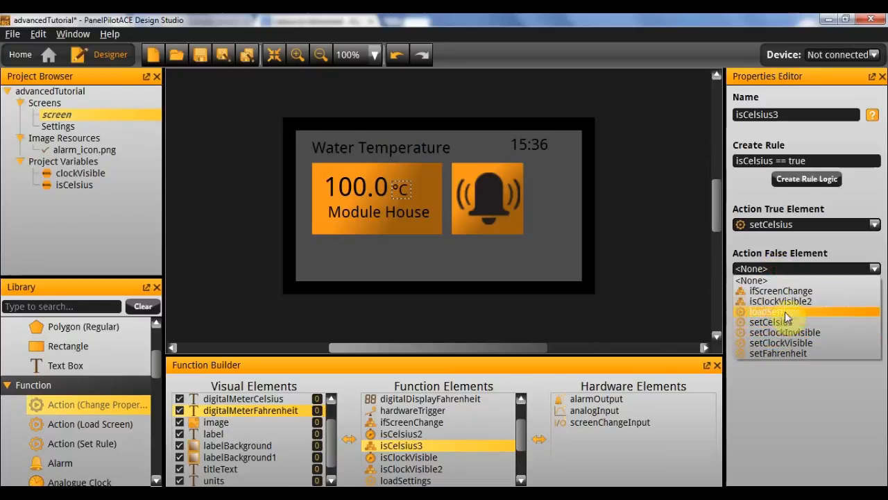
pyautogui.click(785, 354)
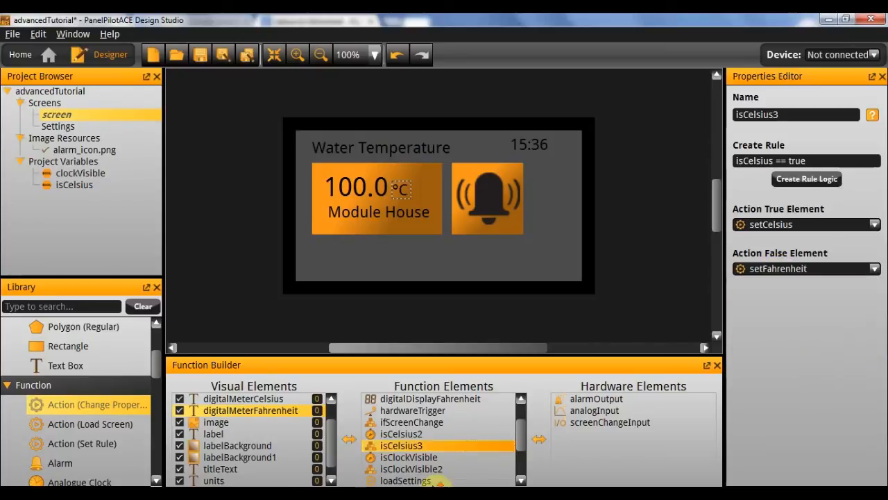
pyautogui.scroll(2, 437, 451)
pyautogui.scroll(-4, 437, 446)
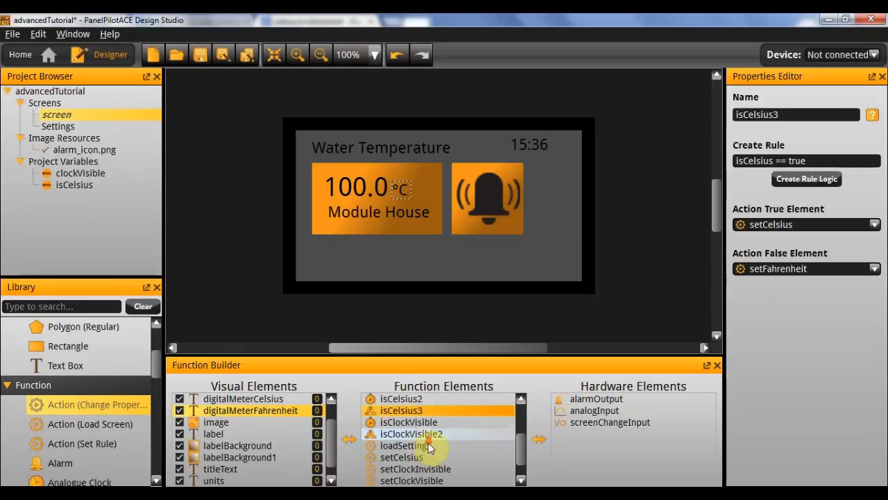
# - Run the project in the emulator and turn digital channel 1 ON to open the Settings screen
pyautogui.scroll(3, 416, 431)
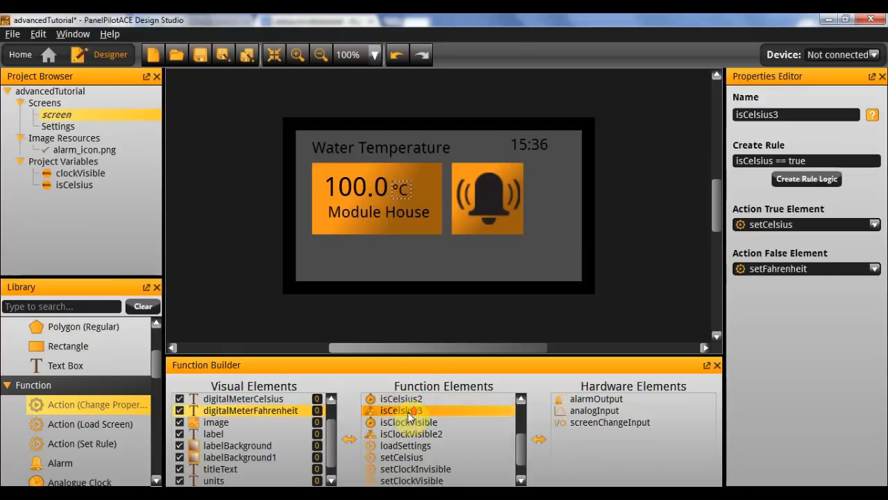
pyautogui.click(417, 411)
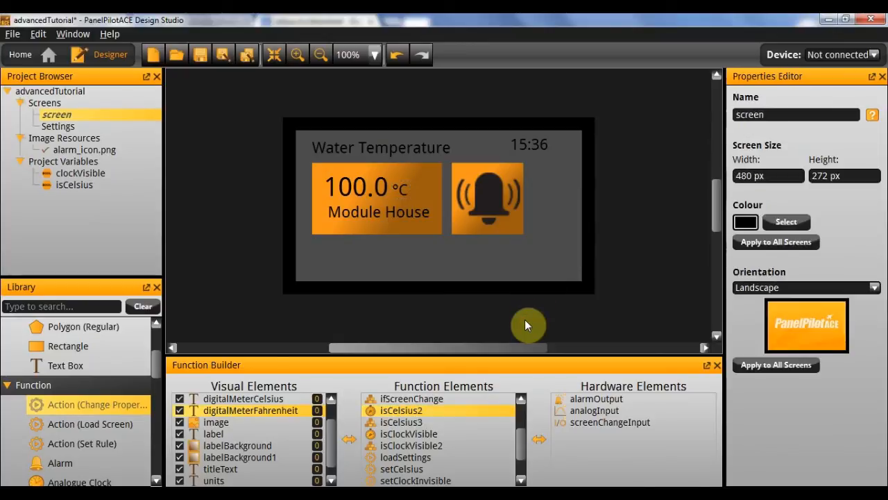
pyautogui.press('F5')
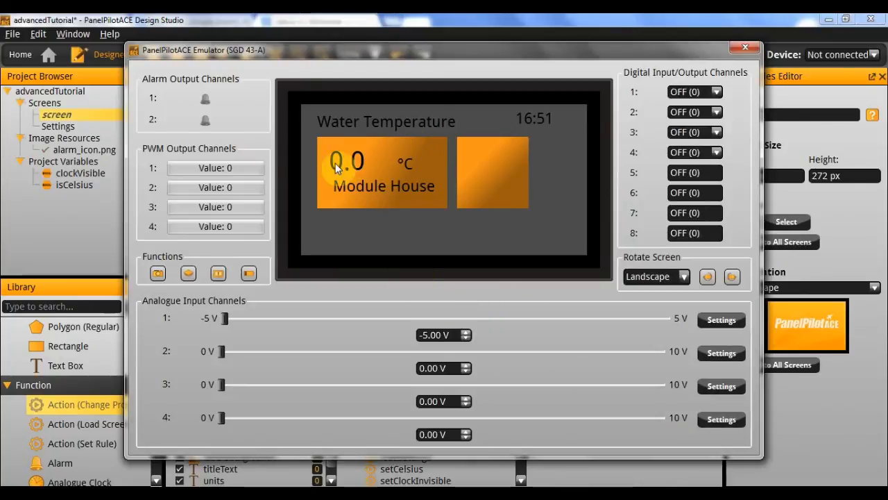
pyautogui.click(715, 92)
pyautogui.click(700, 112)
# - In the emulated Settings screen, turn off Clock Visible and select Fahrenheit, then return to the main screen by setting digital channel 1 to OFF
pyautogui.click(561, 170)
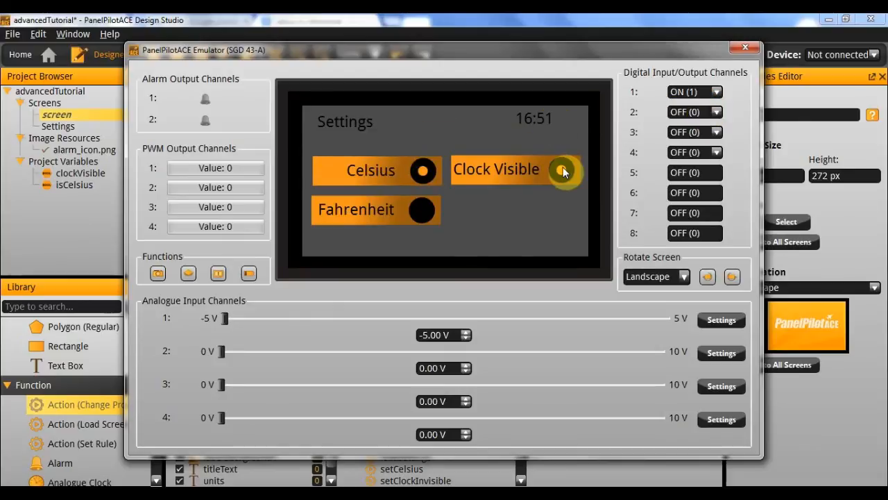
pyautogui.click(422, 210)
pyautogui.click(699, 91)
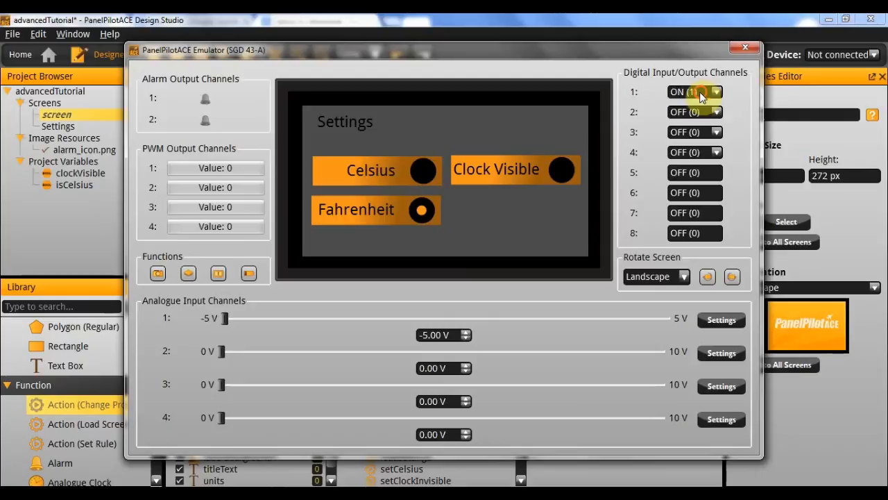
pyautogui.click(697, 104)
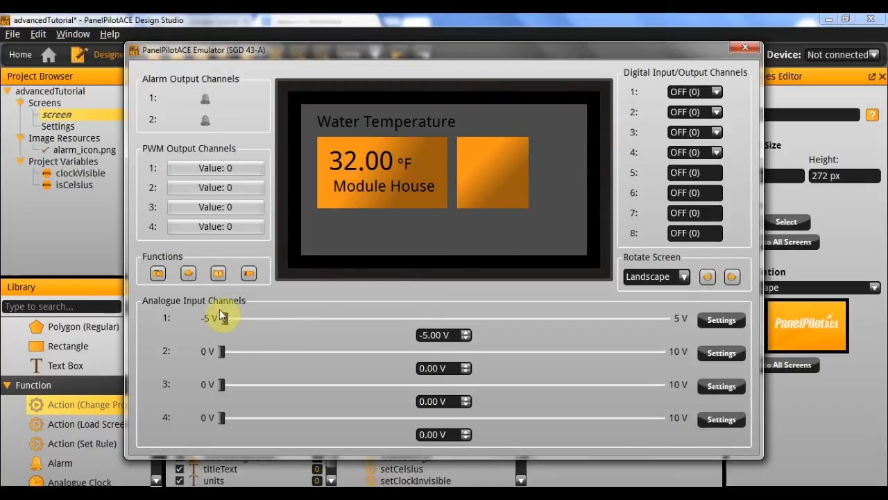
# - Test the Fahrenheit display by raising analogue input channel 1 to 5 V, then close the emulator
pyautogui.moveTo(224, 318); pyautogui.dragTo(725, 296)
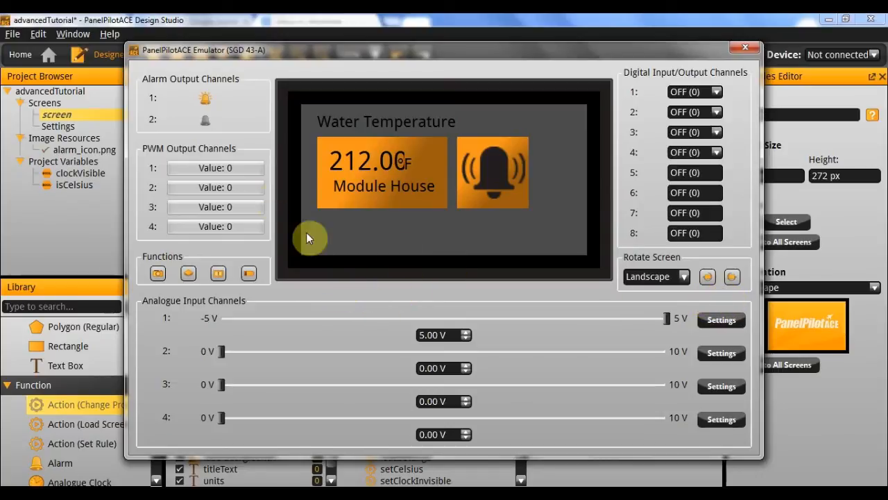
pyautogui.moveTo(668, 320); pyautogui.dragTo(755, 298)
pyautogui.click(744, 48)
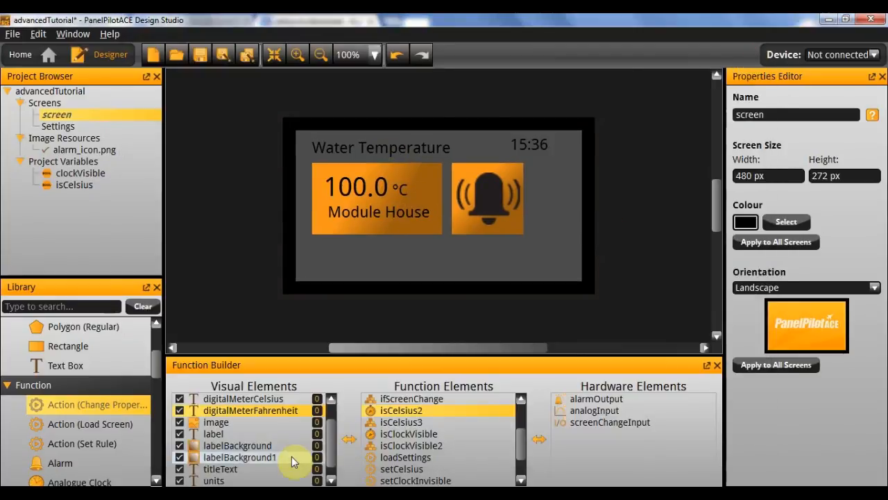
# - Set the decimal places of digitalDisplayFahrenheit to 1
pyautogui.scroll(-1, 421, 424)
pyautogui.scroll(3, 425, 430)
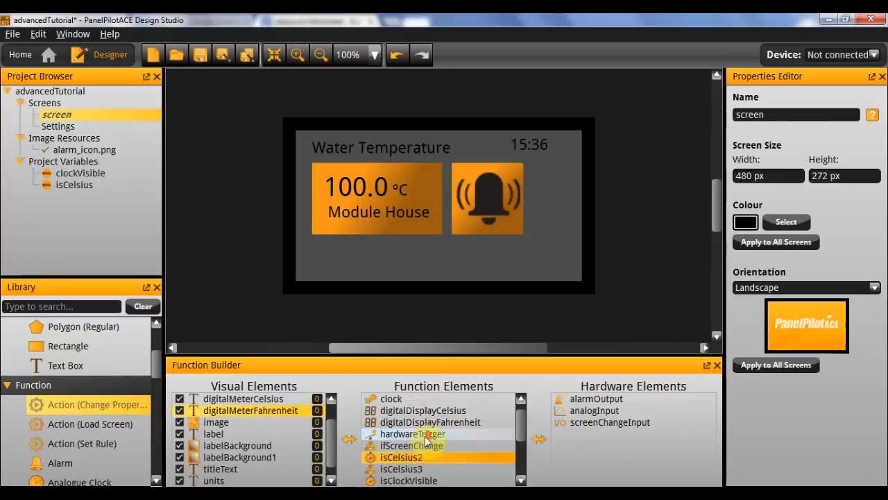
pyautogui.click(429, 437)
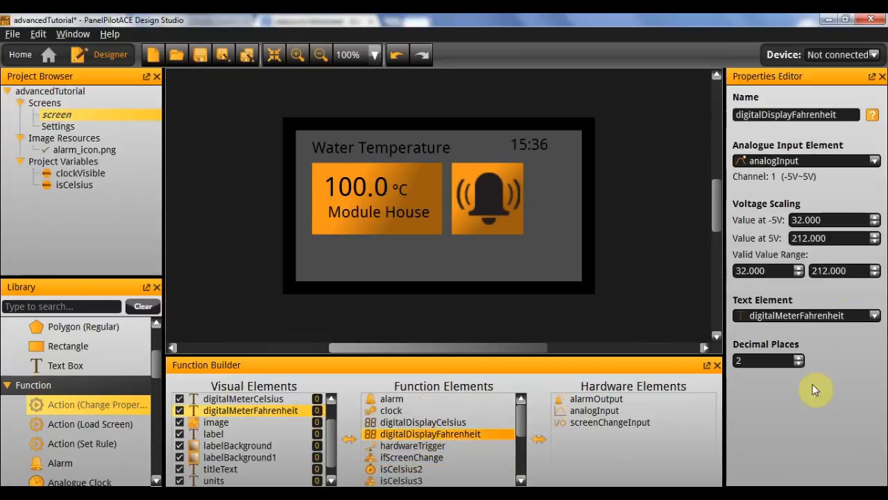
pyautogui.click(798, 364)
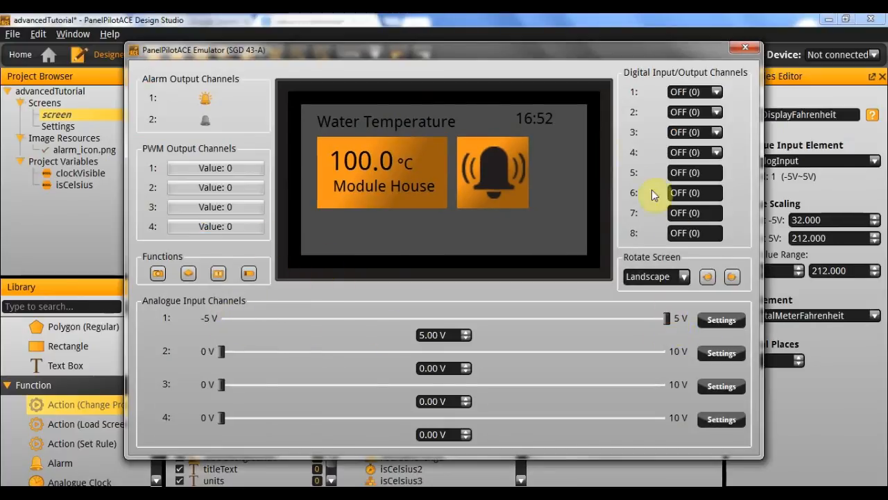
# - Retest in the emulator by selecting Fahrenheit with digital channel 1 ON, turning the channel OFF, and lowering analogue input channel 1 to -5 V
pyautogui.click(694, 92)
pyautogui.click(681, 105)
pyautogui.click(423, 211)
pyautogui.click(694, 91)
pyautogui.click(681, 105)
pyautogui.moveTo(667, 317); pyautogui.dragTo(221, 278)
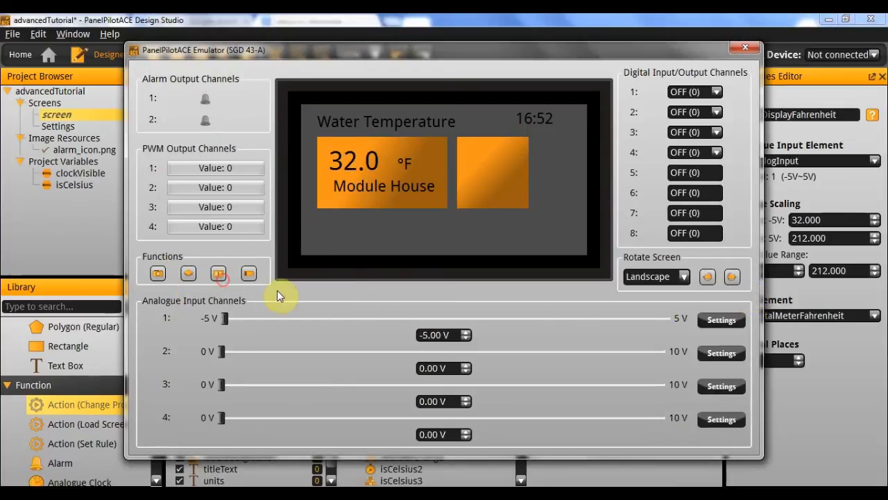